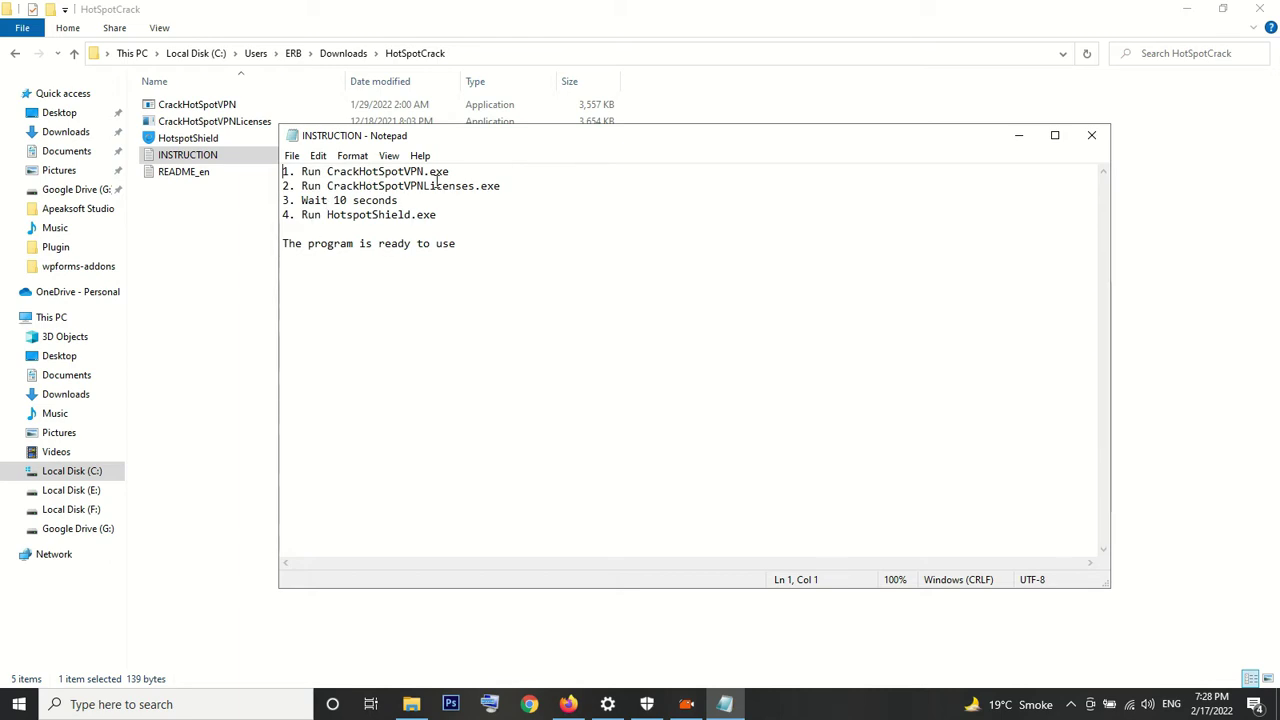
Run CrackHotSpotVPN as administrator, recheck the INSTRUCTION notes, and select CrackHotSpotVPNLicenses
double_click(245, 104)
right_click(245, 104)
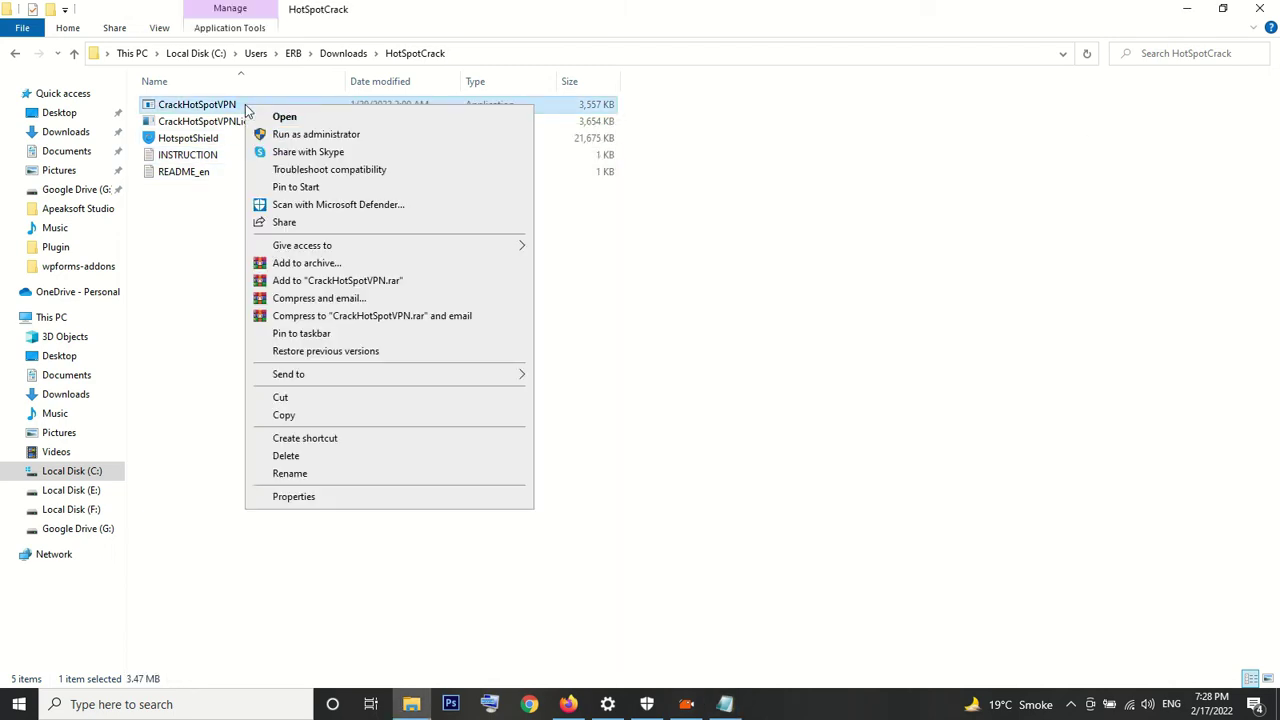
left_click(280, 136)
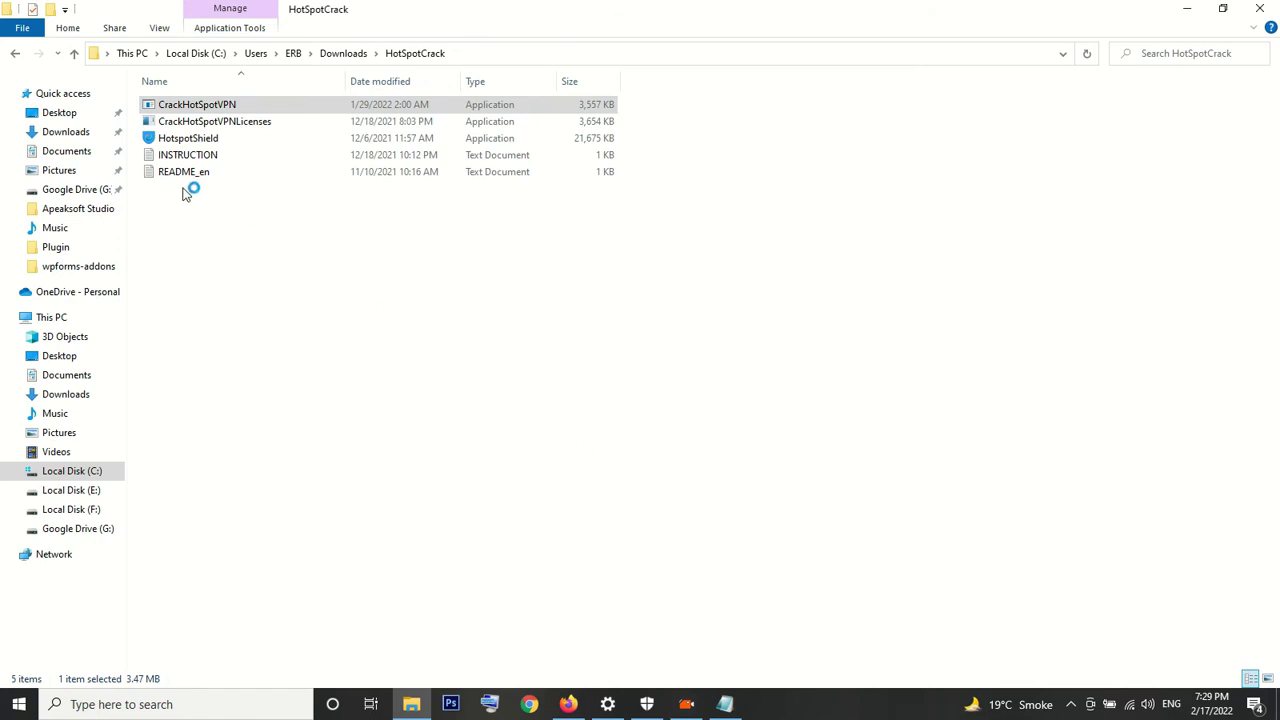
left_click(741, 706)
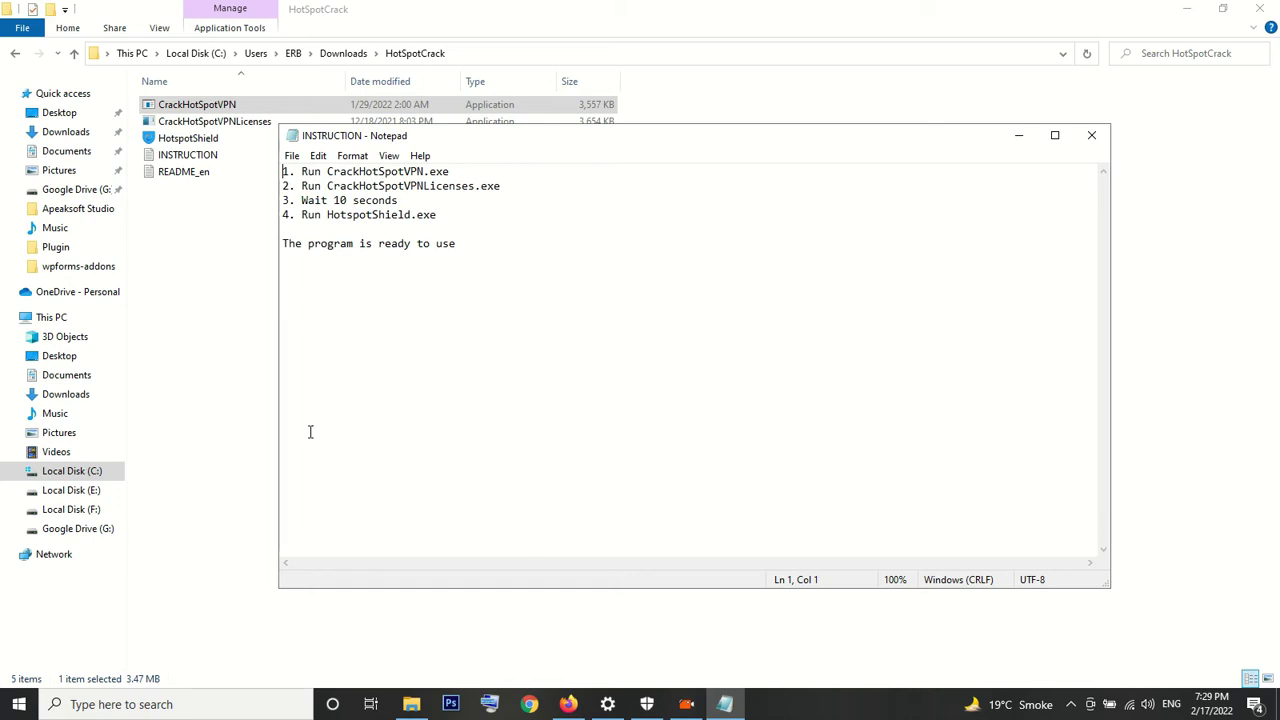
left_click(212, 122)
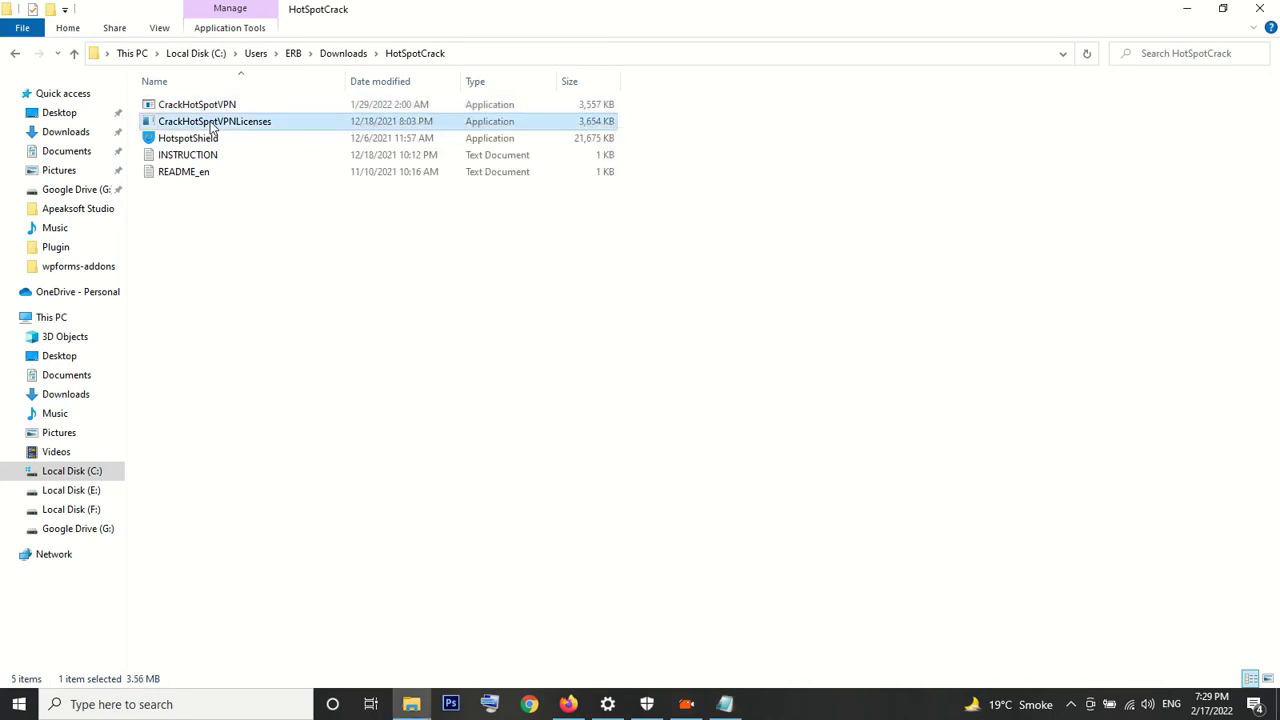
Run CrackHotSpotVPNLicenses as administrator, glance at the INSTRUCTION notes, and return to the folder
right_click(212, 124)
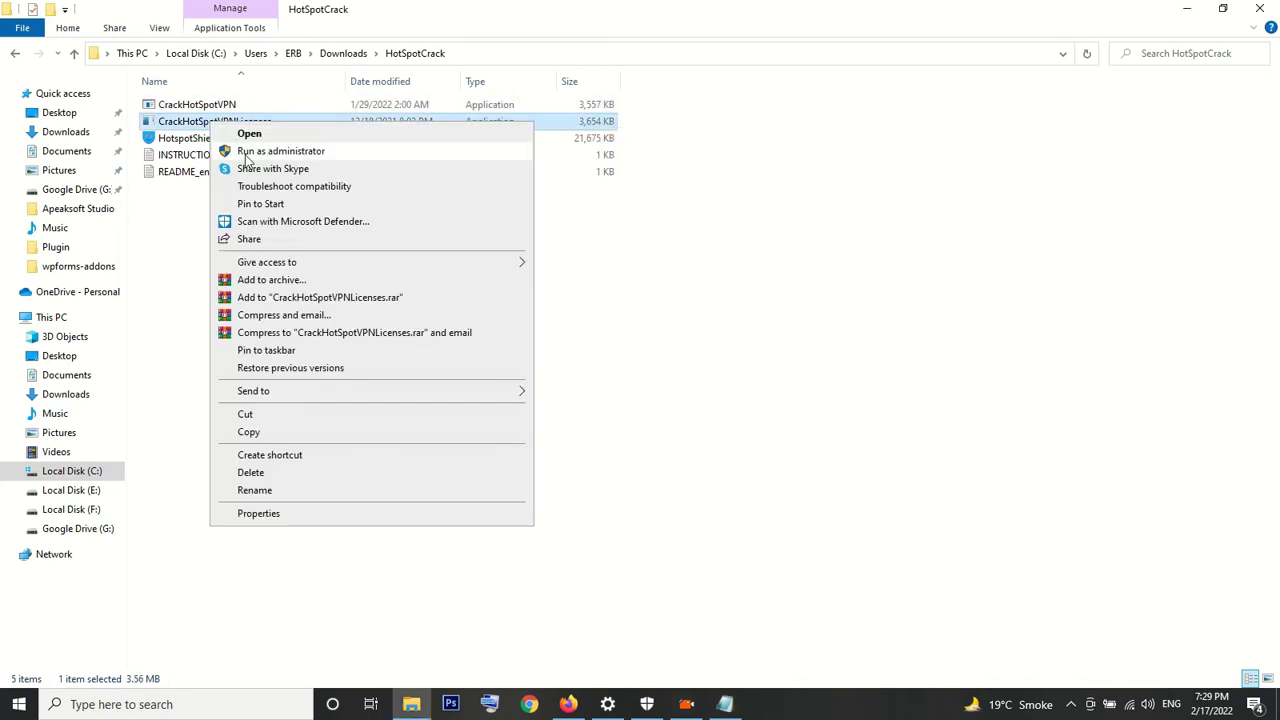
left_click(247, 155)
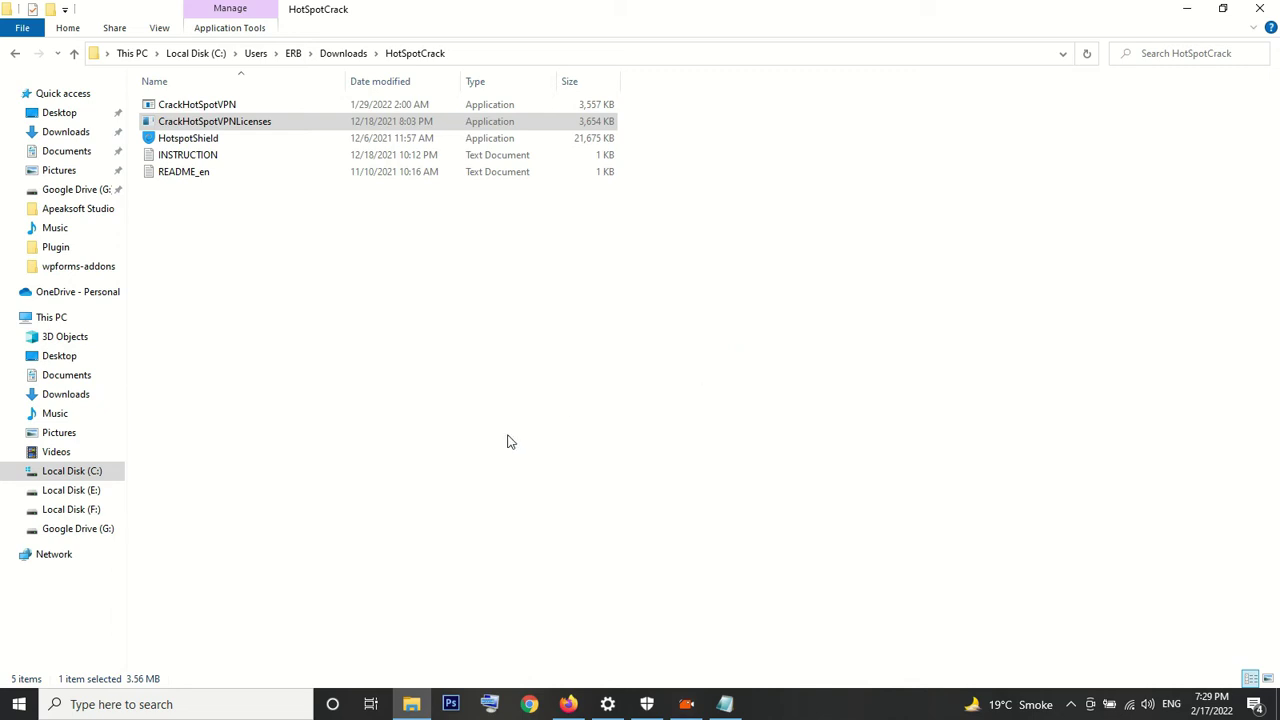
left_click(725, 704)
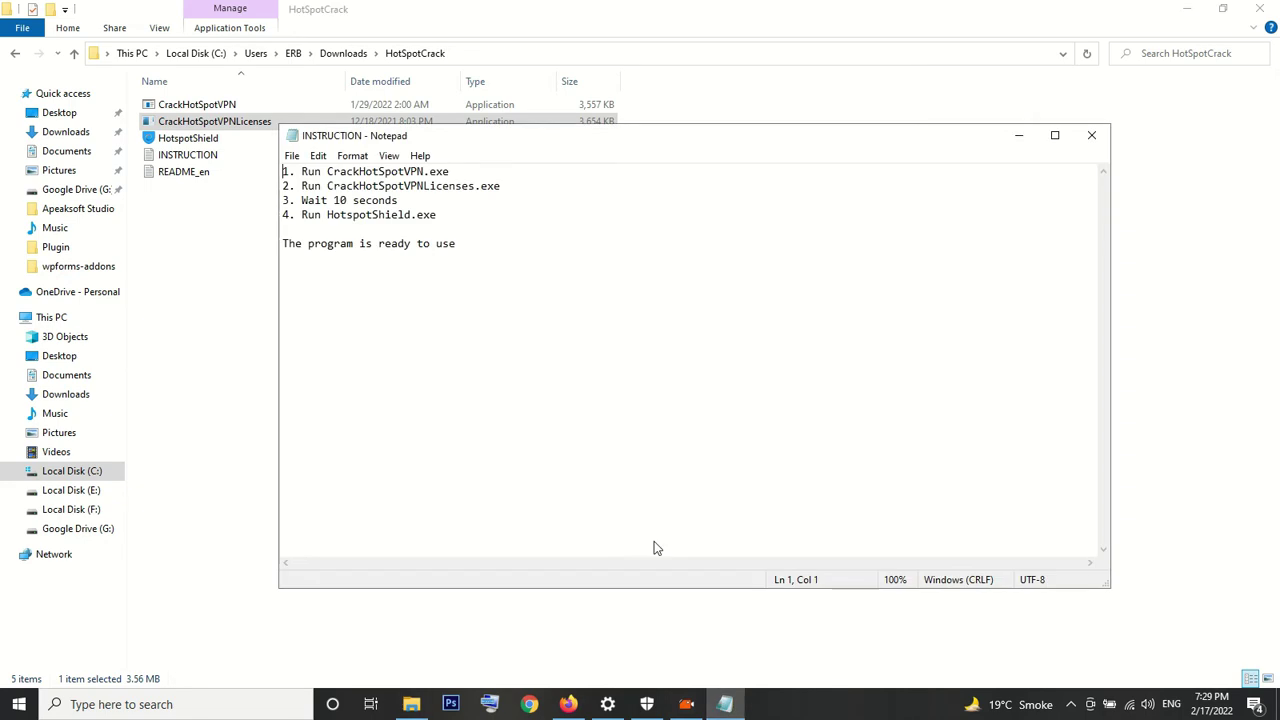
left_click(191, 309)
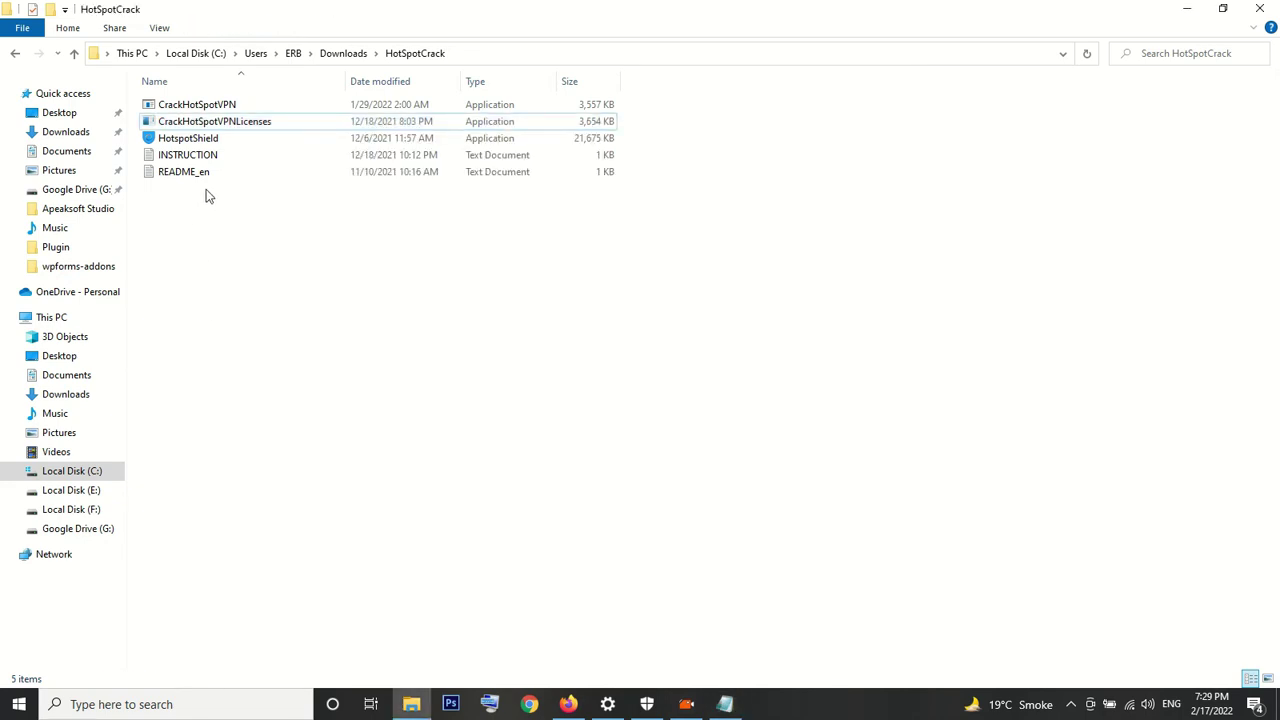
Open the HotspotShield installer, uninstall the existing Hotspot Shield, and finish the uninstaller
right_click(242, 137)
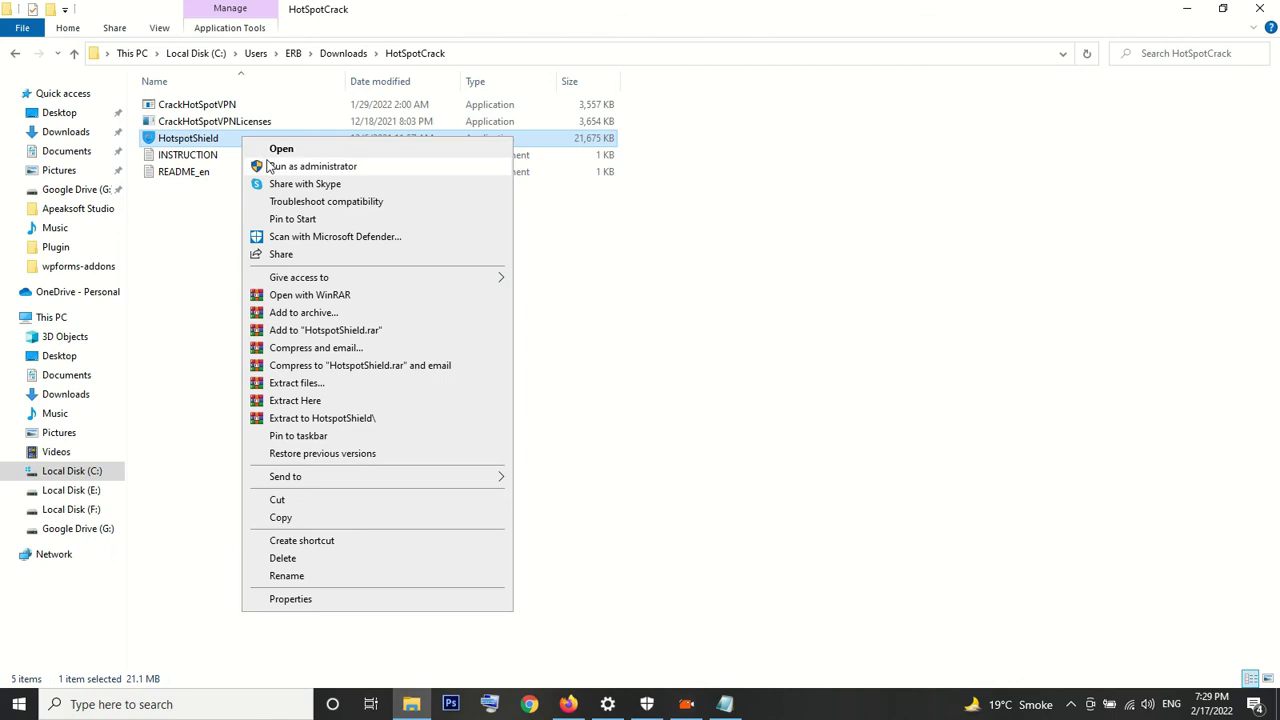
left_click(272, 152)
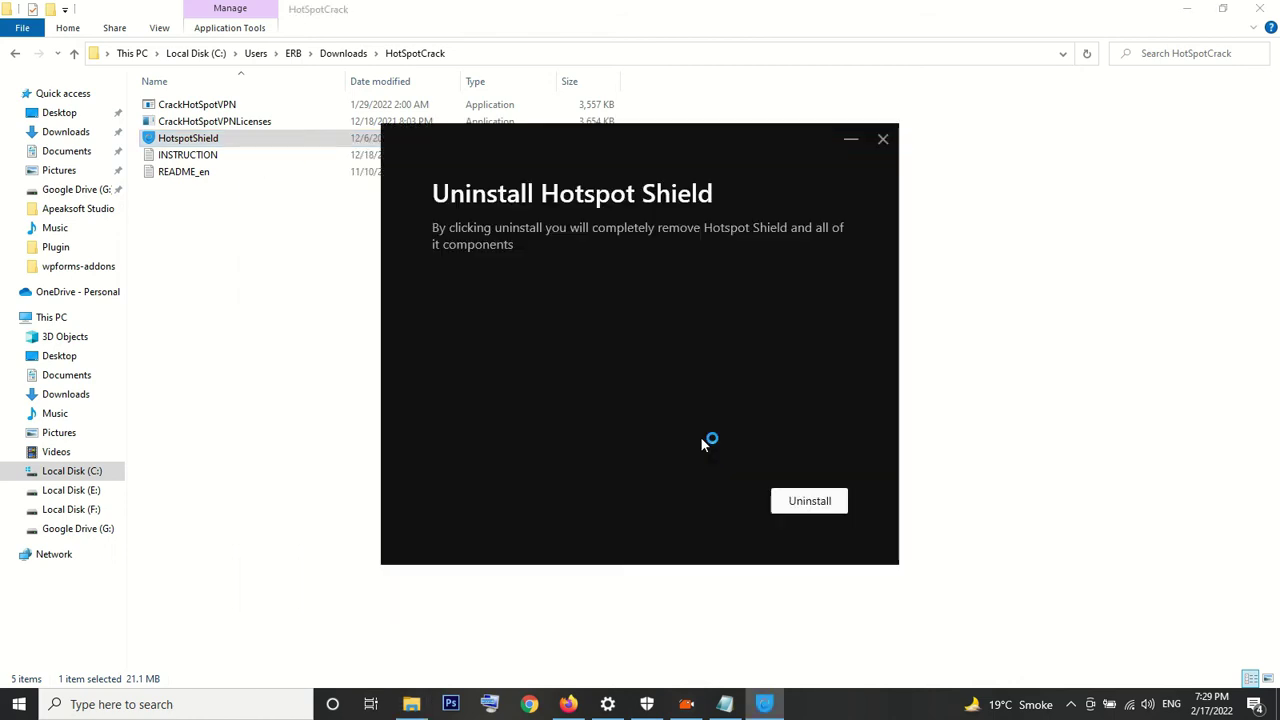
left_click(790, 501)
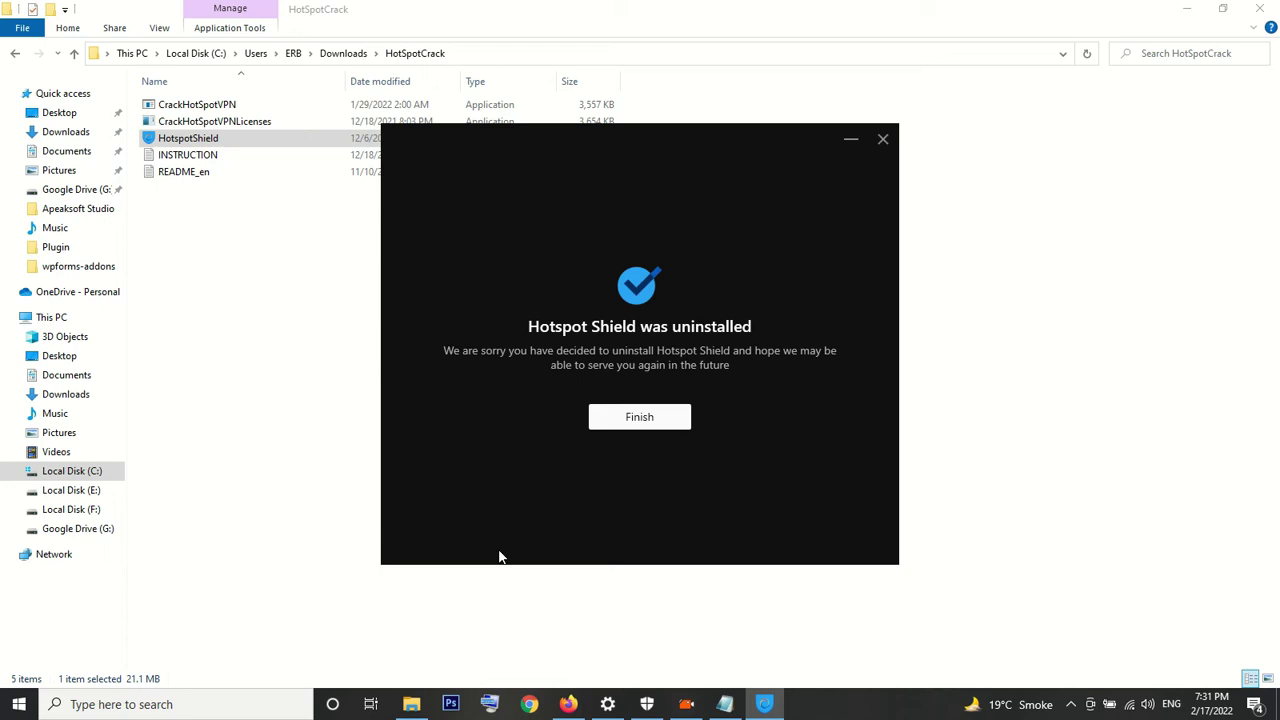
left_click(659, 425)
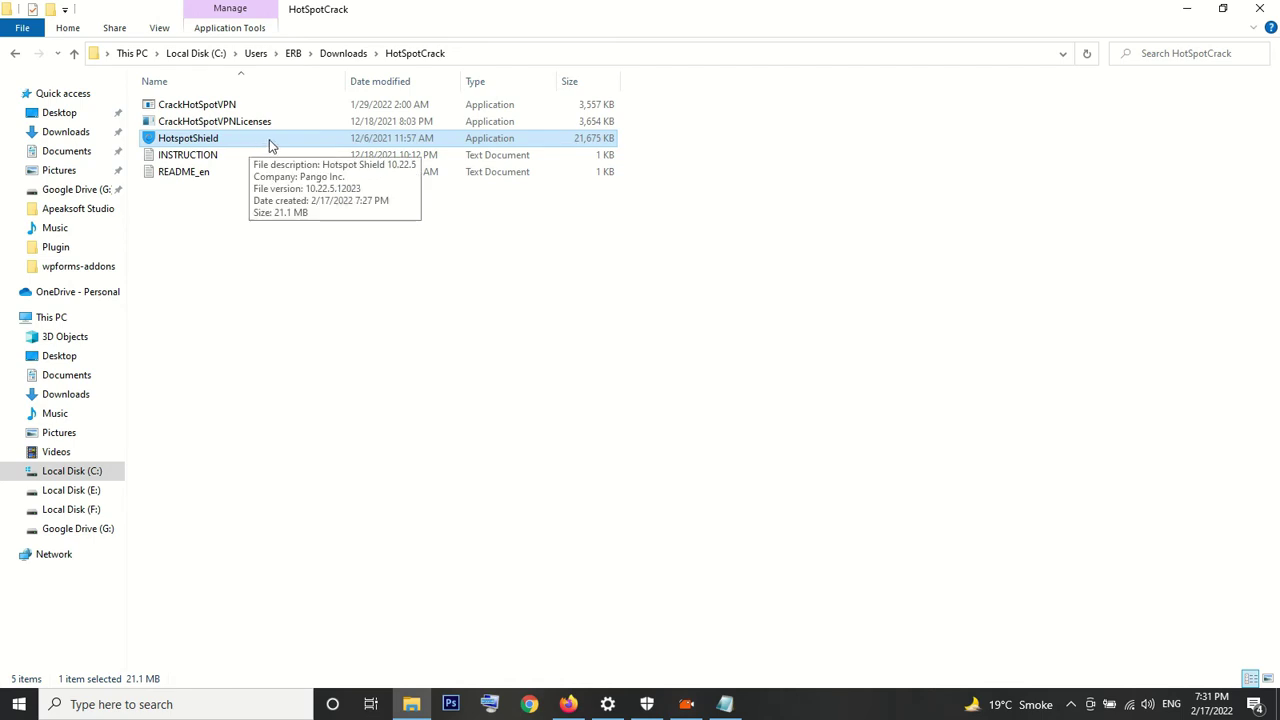
Launch CrackHotSpotVPN and CrackHotSpotVPNLicenses again, then select the HotspotShield installer
left_click(223, 108)
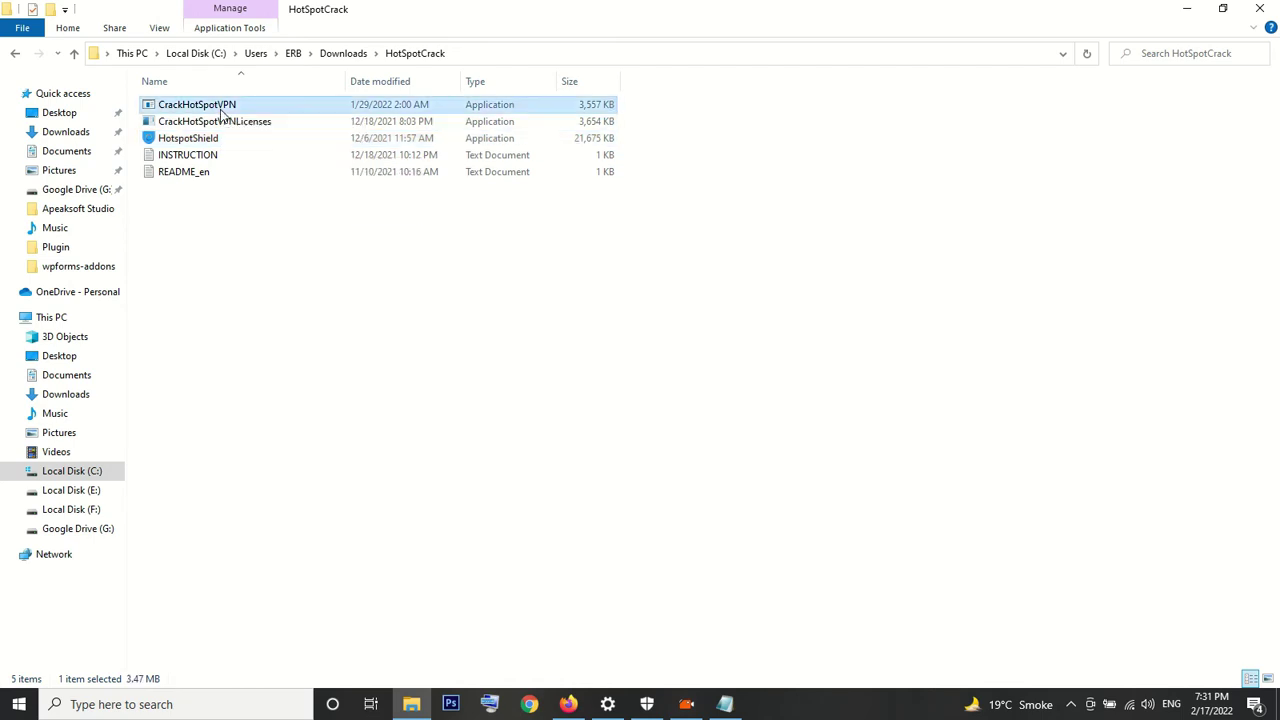
double_click(224, 109)
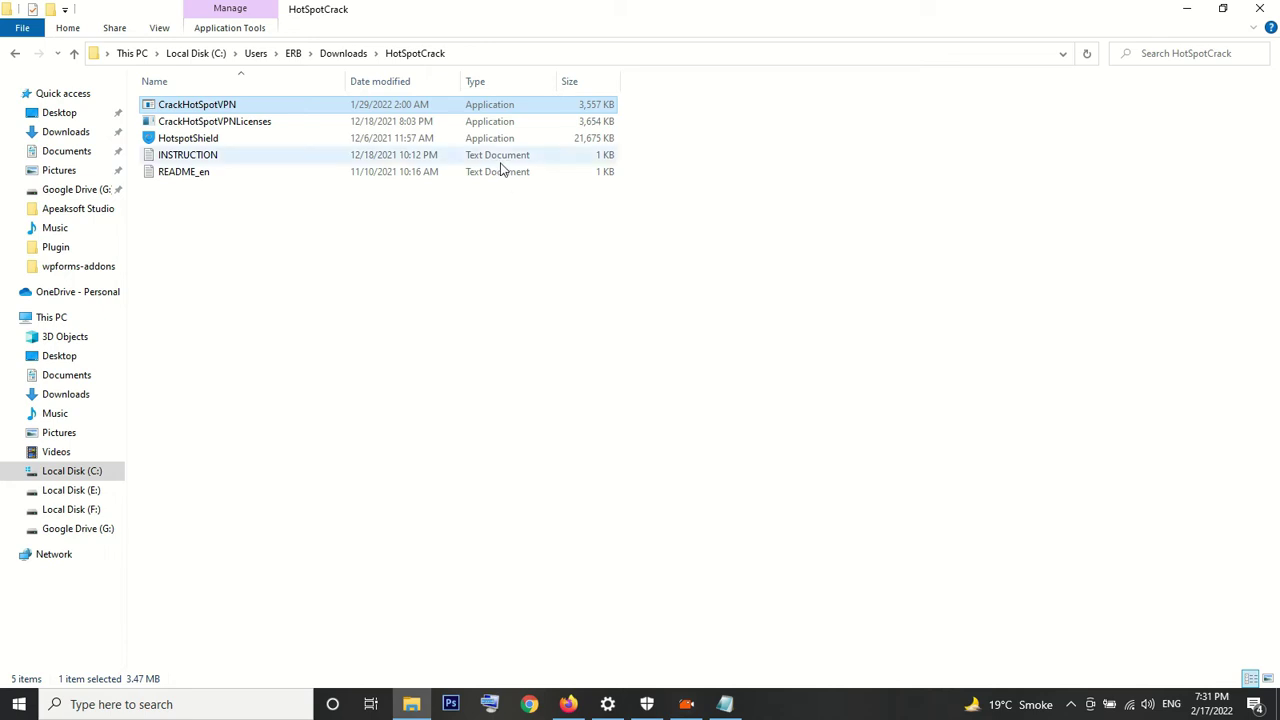
double_click(269, 124)
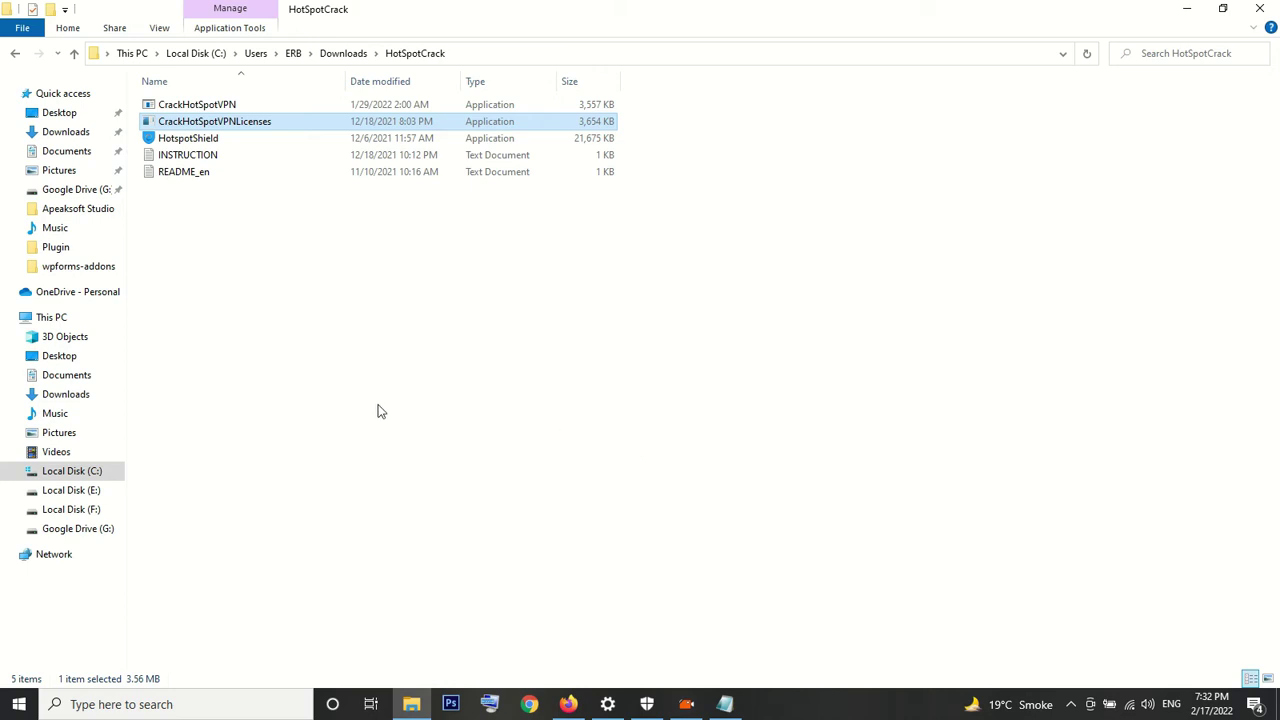
left_click(185, 141)
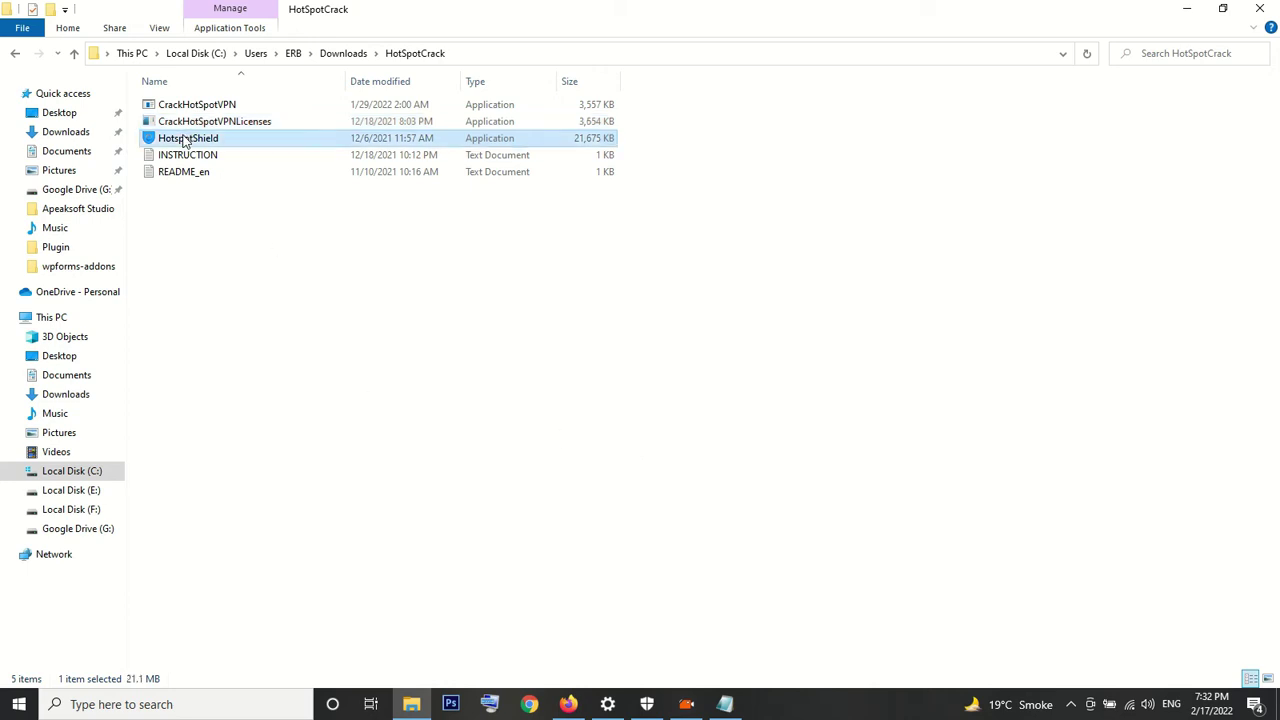
Run the HotspotShield installer as administrator and install Hotspot Shield
right_click(184, 141)
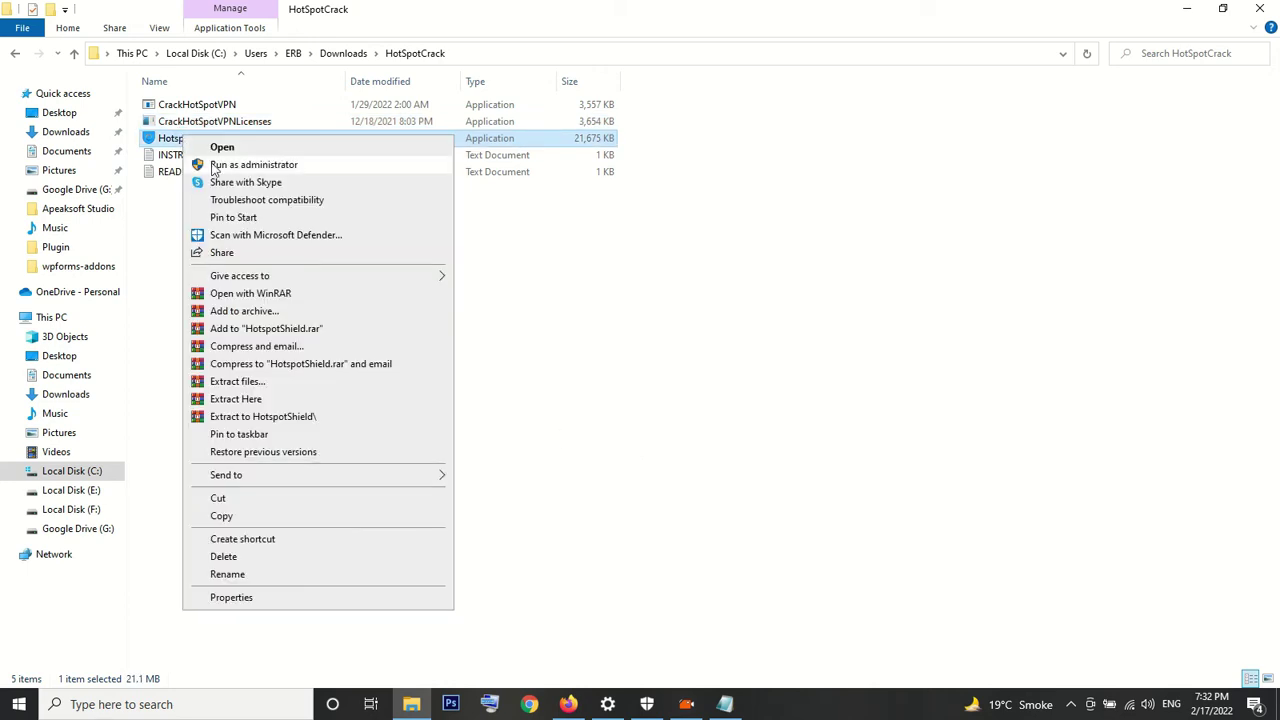
left_click(212, 167)
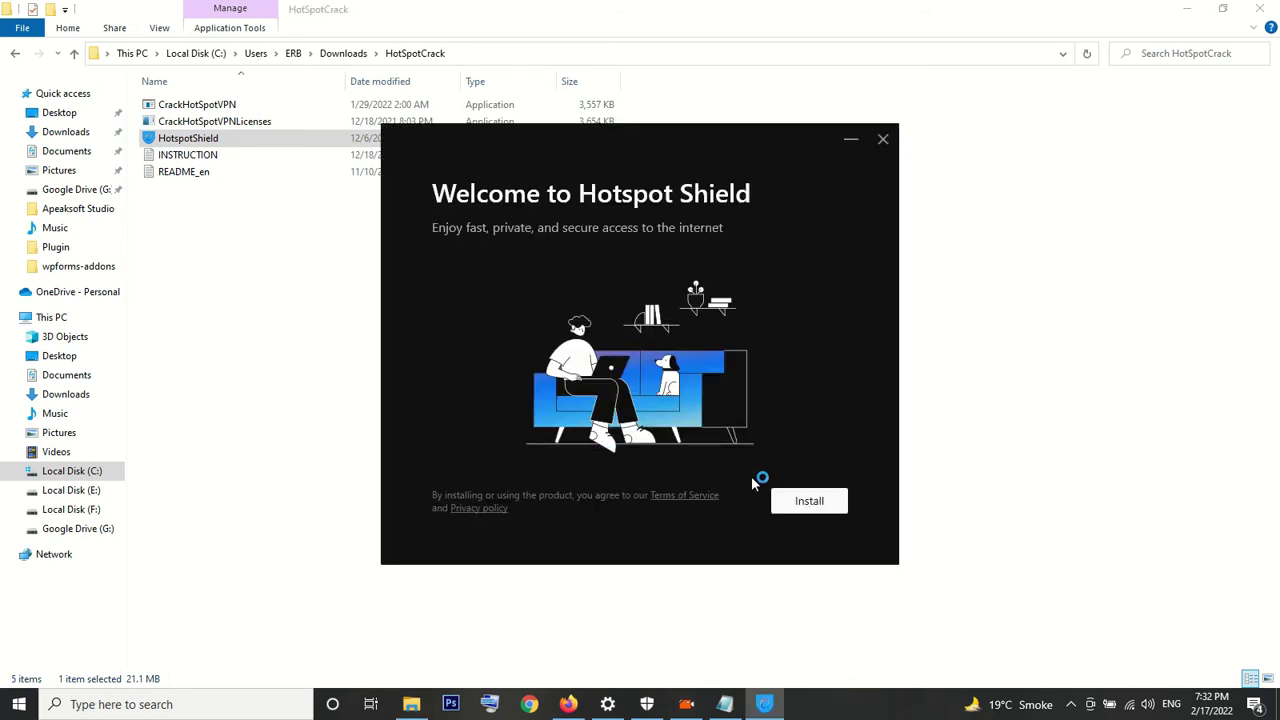
left_click(787, 500)
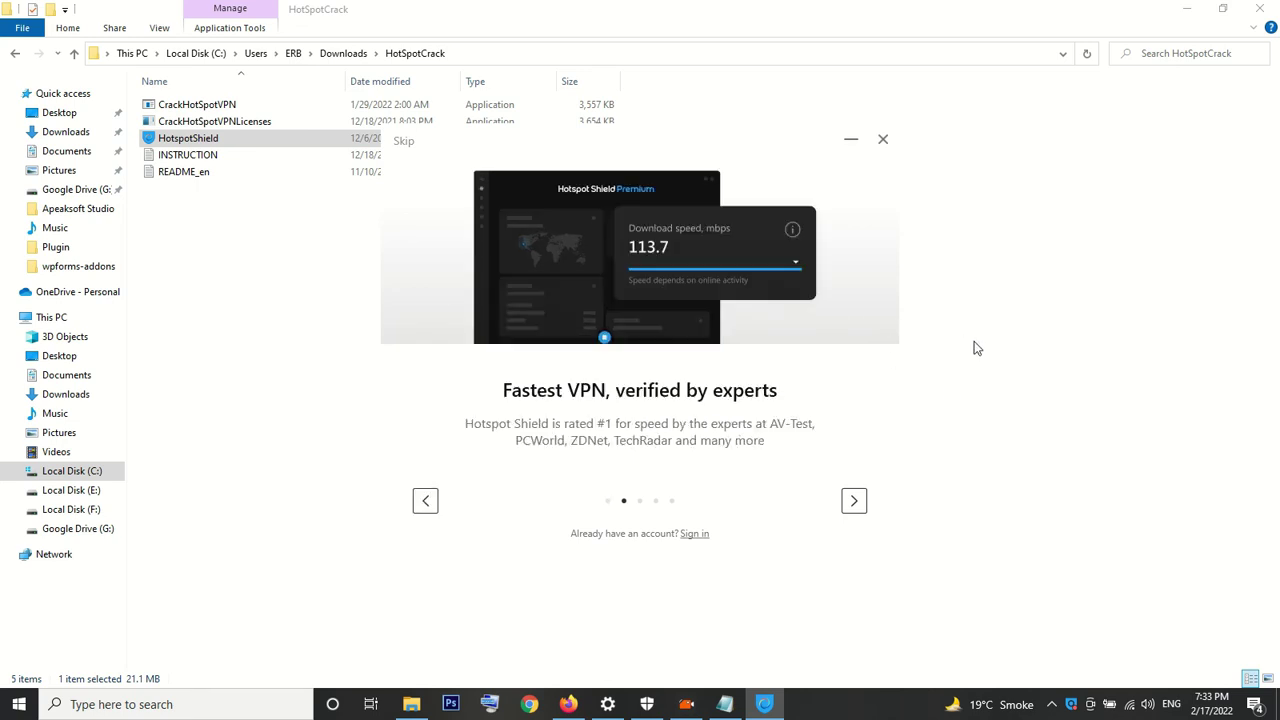
Advance through the four welcome slides to the Premium versus Basic plan comparison
left_click(855, 503)
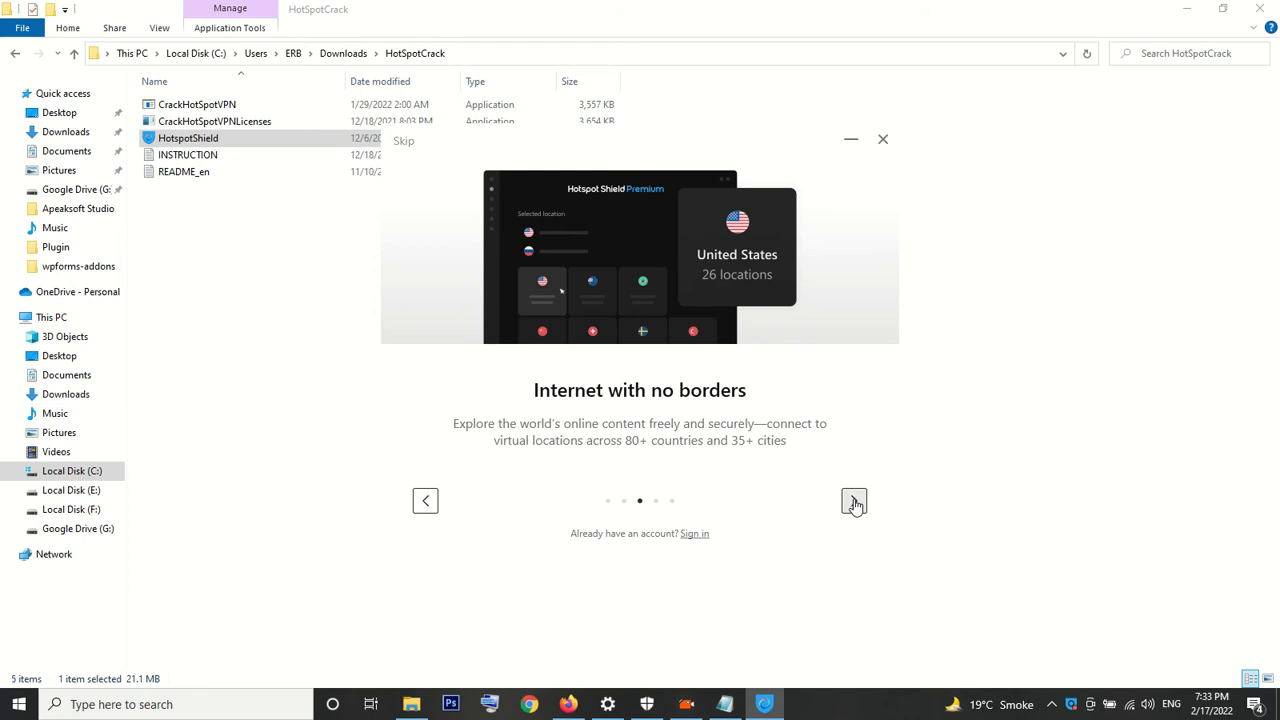
left_click(854, 501)
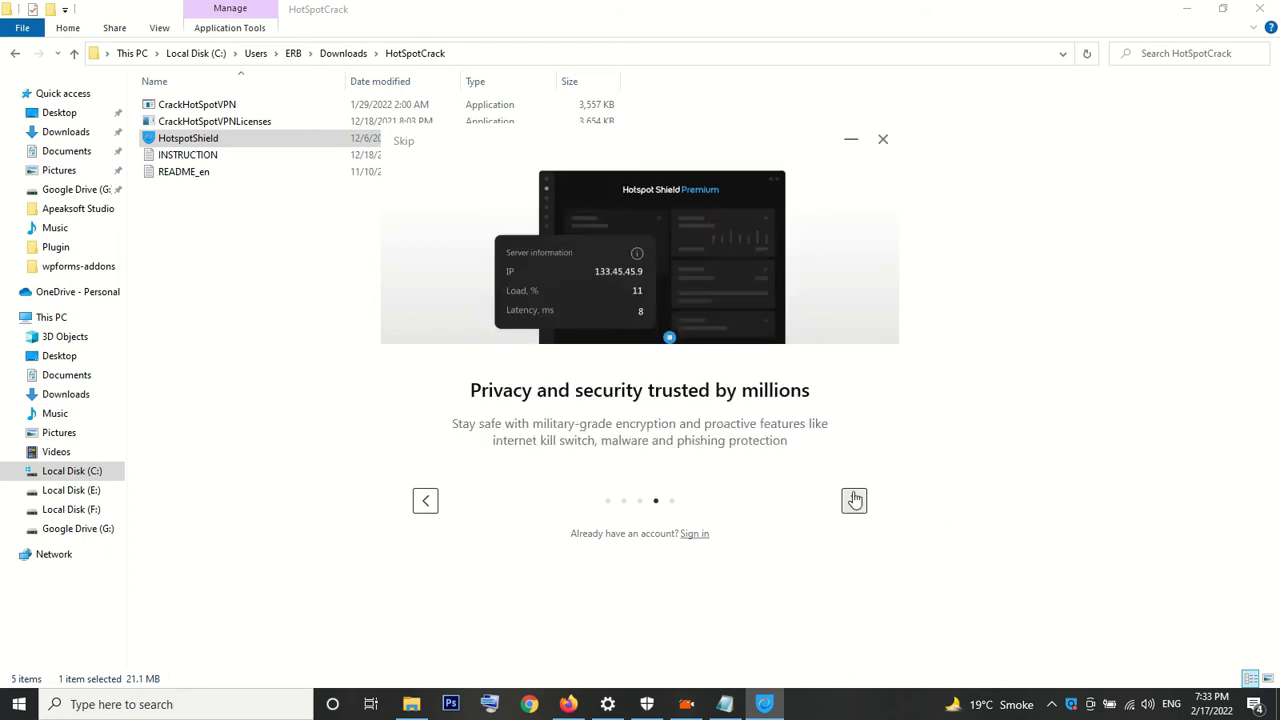
left_click(854, 501)
left_click(854, 501)
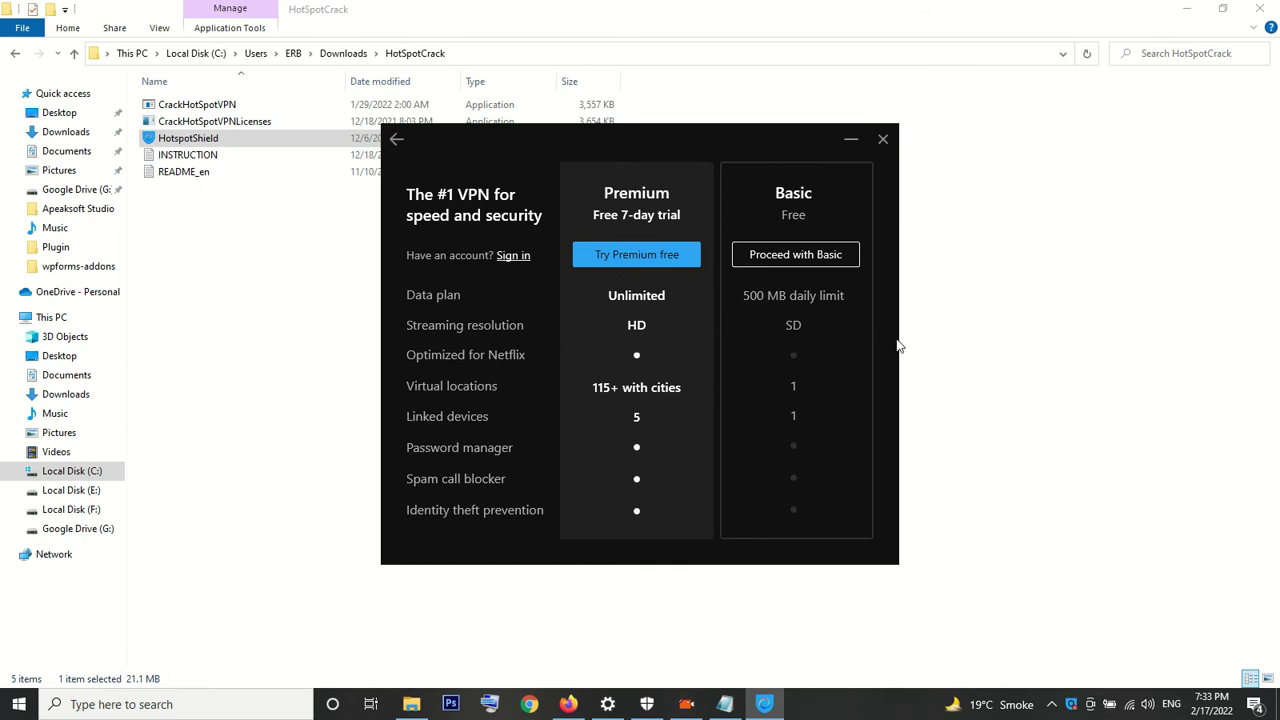
Choose the free Basic plan, decline the Premium trial, connect, and minimize the VPN window
left_click(817, 255)
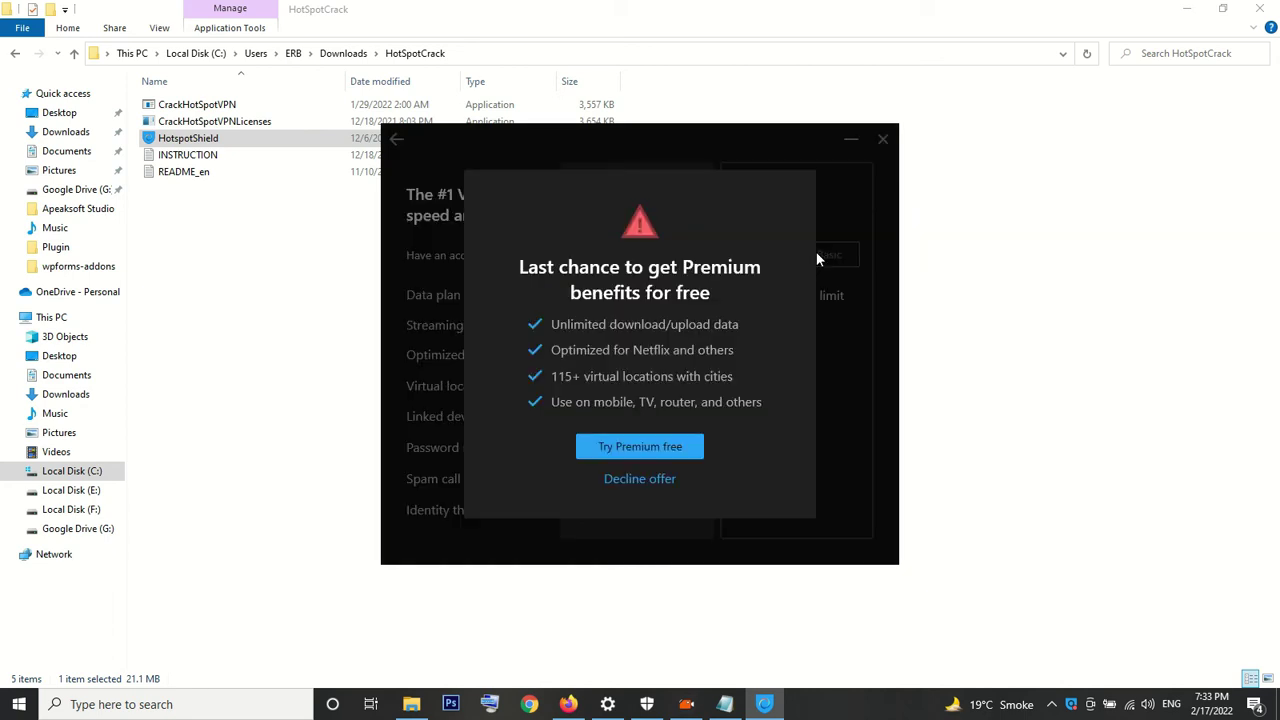
left_click(641, 480)
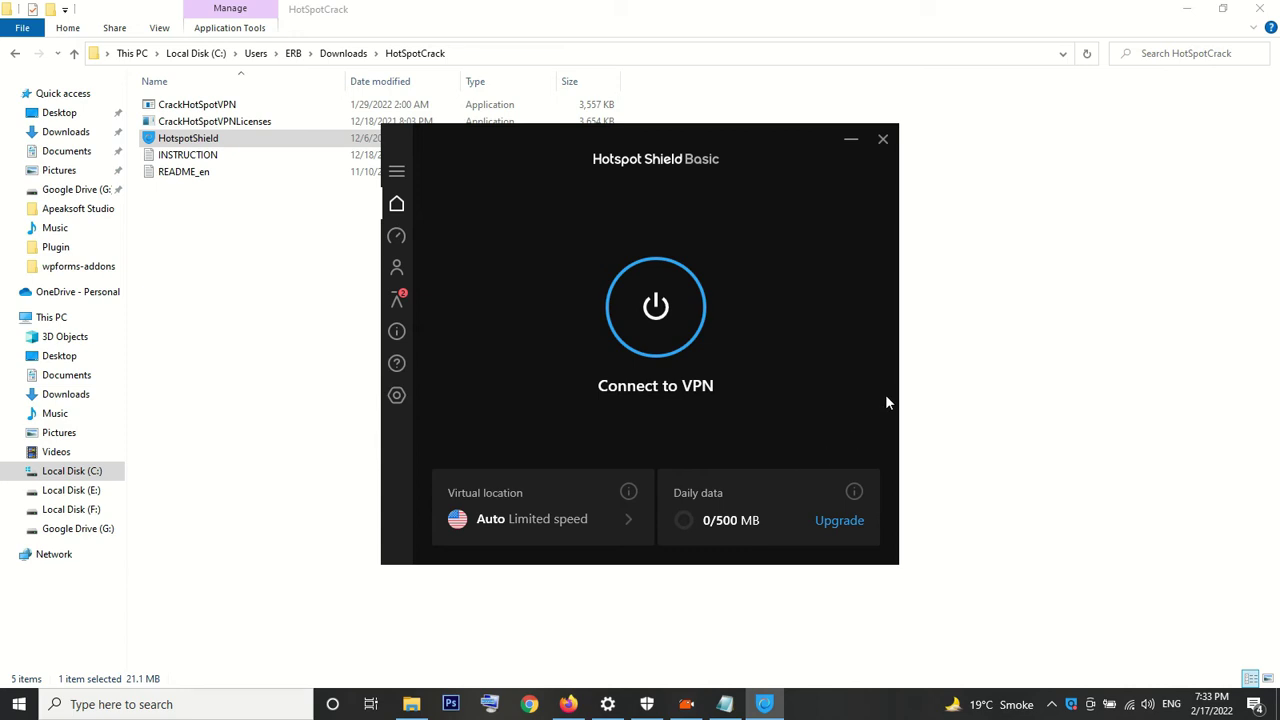
left_click(648, 316)
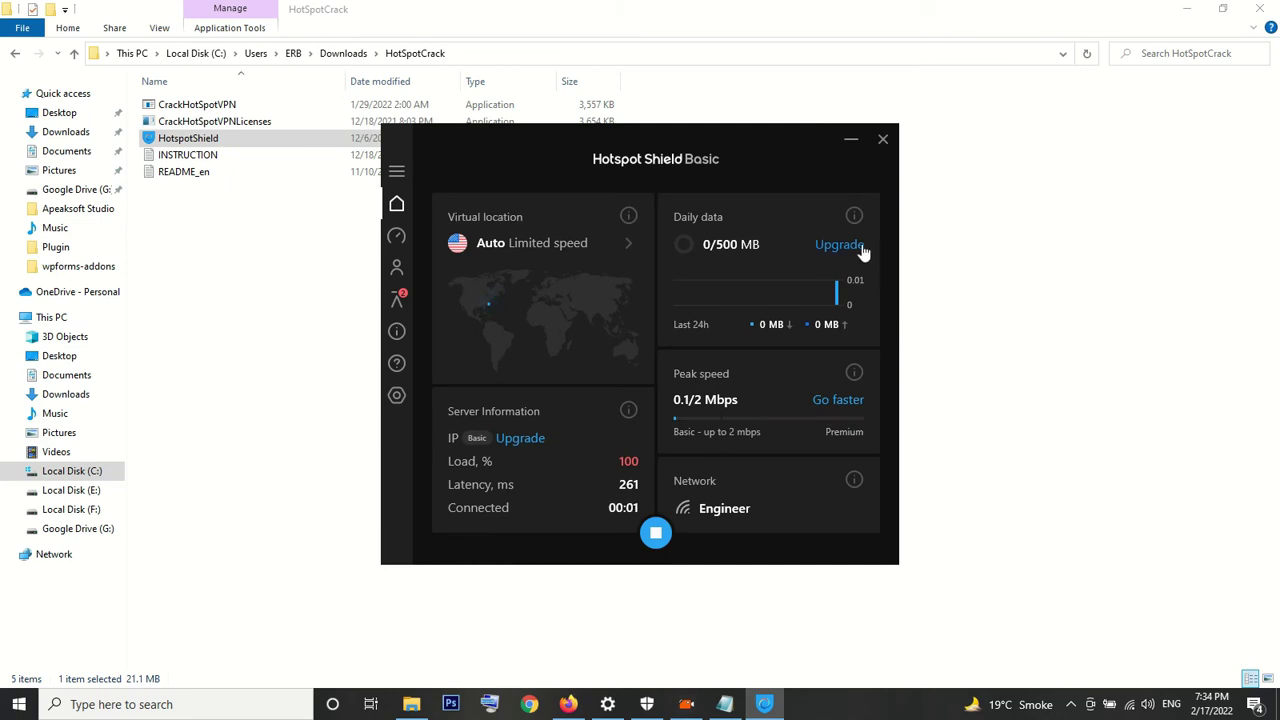
left_click(848, 139)
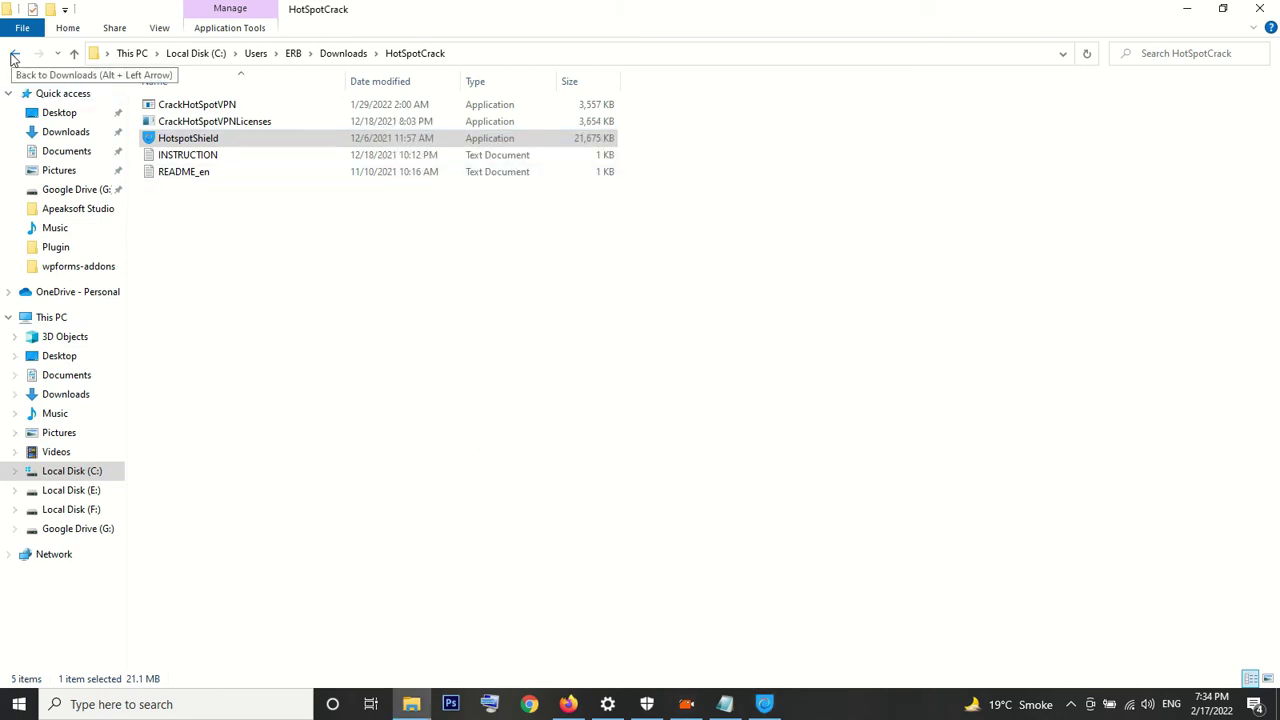
From Downloads, open HotspotVPNCrack.zip in WinRAR and close the empty extra window
left_click(14, 55)
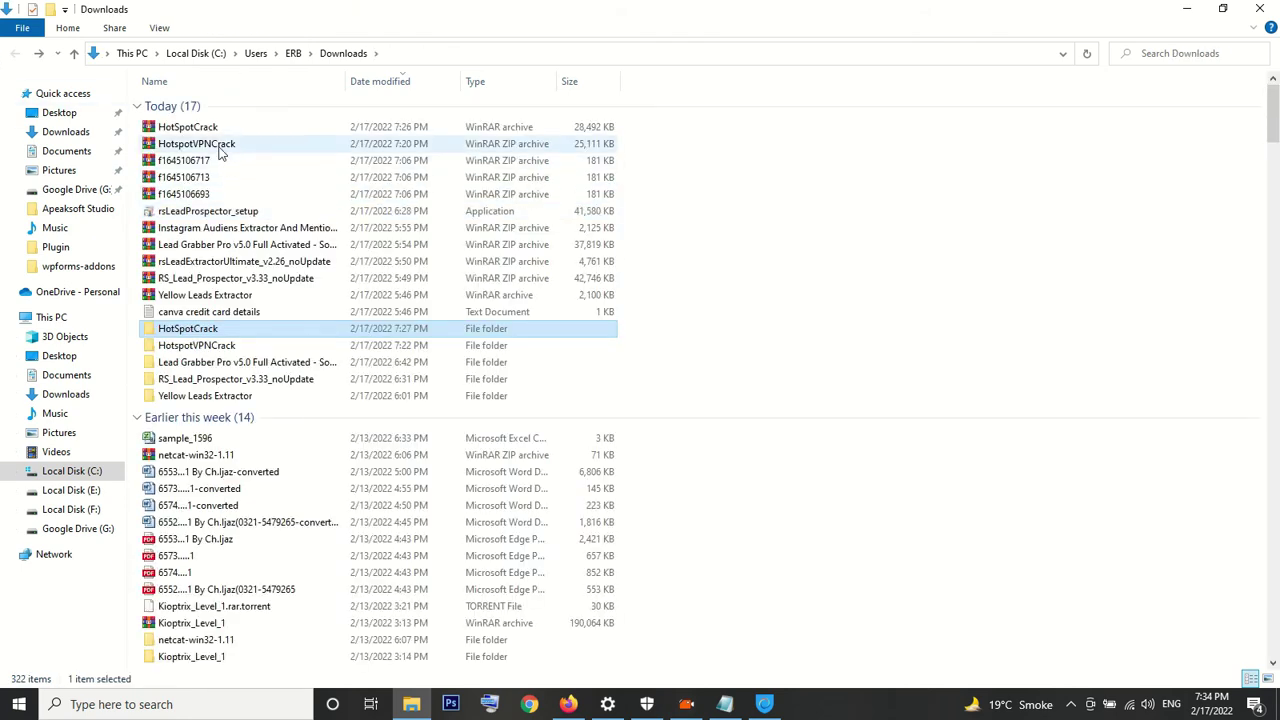
left_click(213, 143)
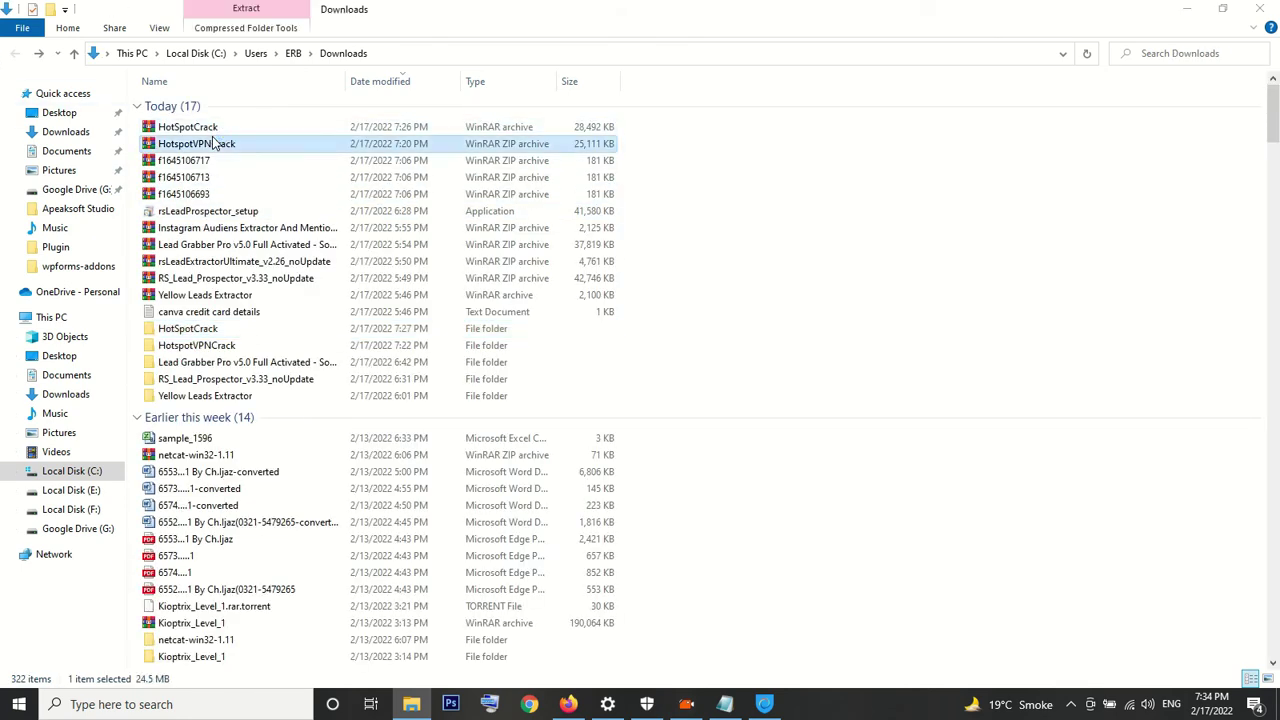
double_click(213, 143)
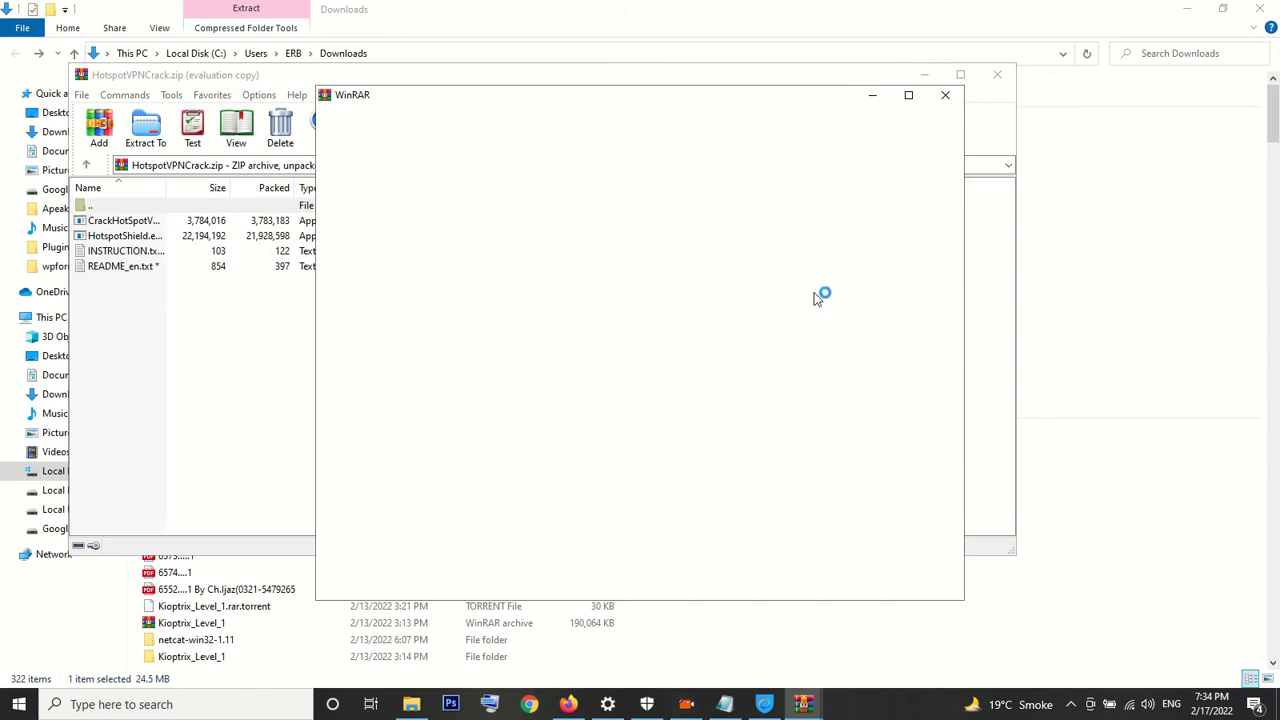
left_click(946, 95)
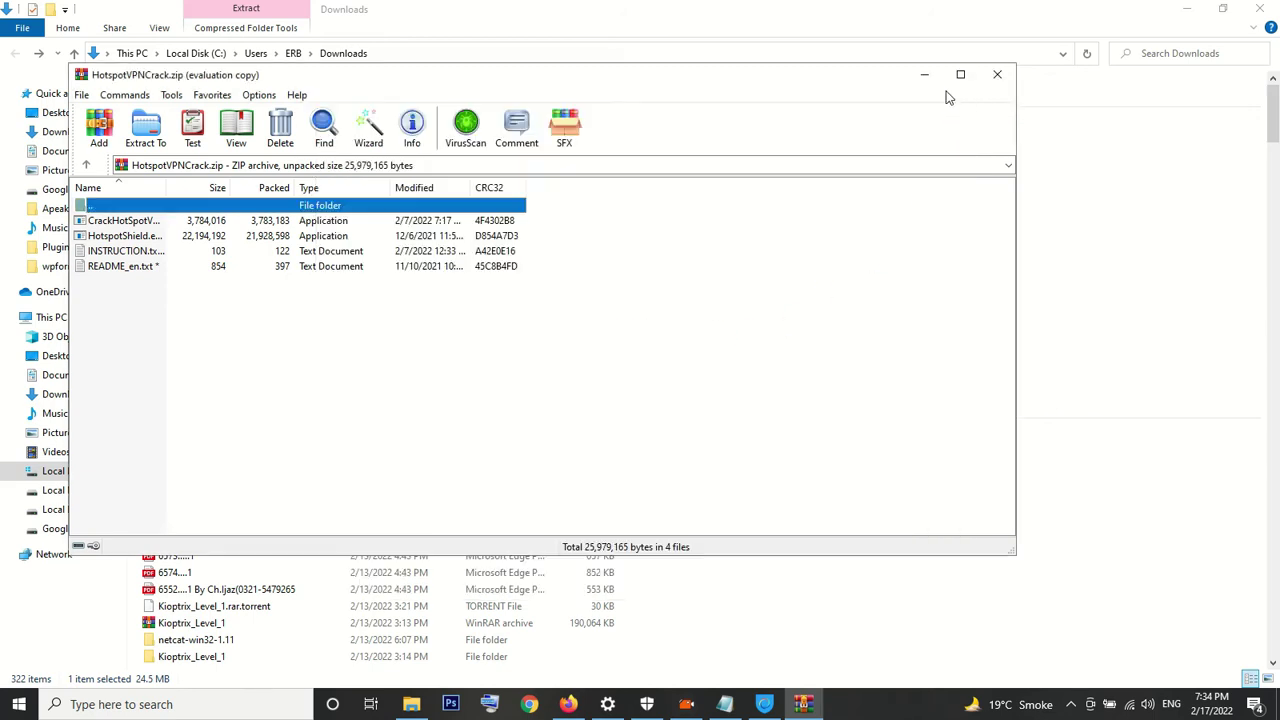
Run the crack application from the archive, enter the archive password, and minimize WinRAR
double_click(122, 221)
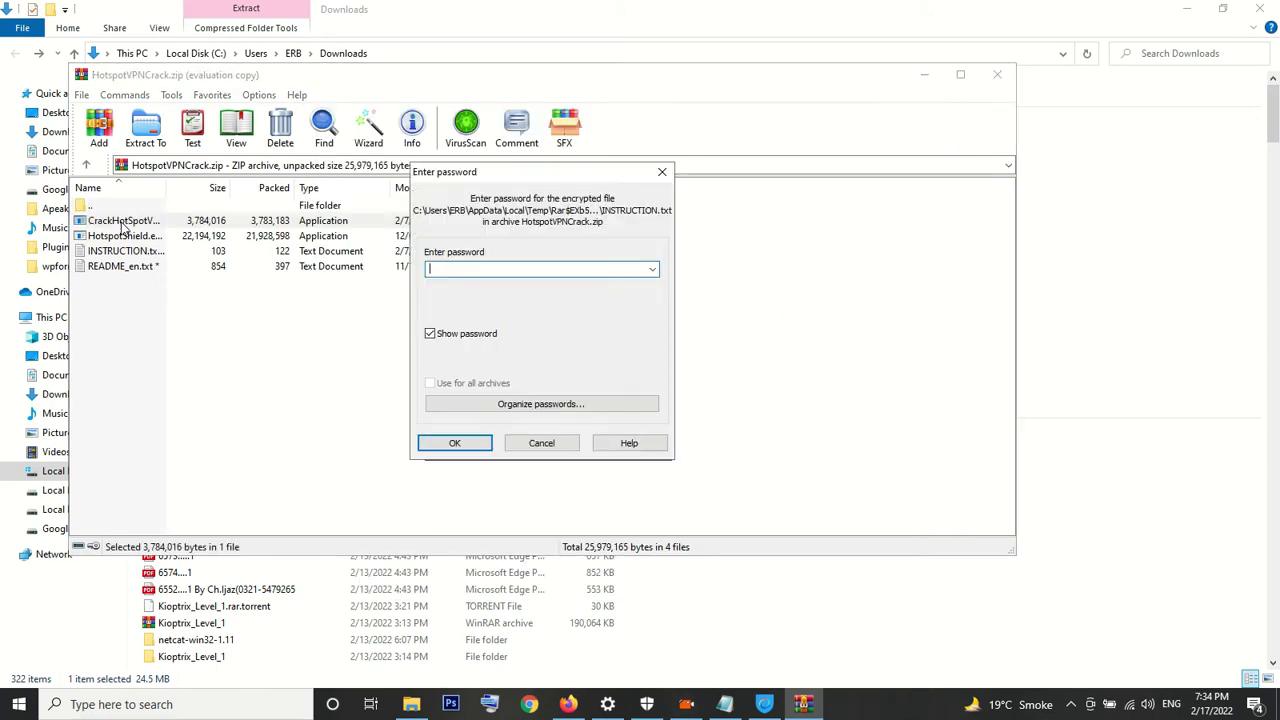
type("123")
key("Return")
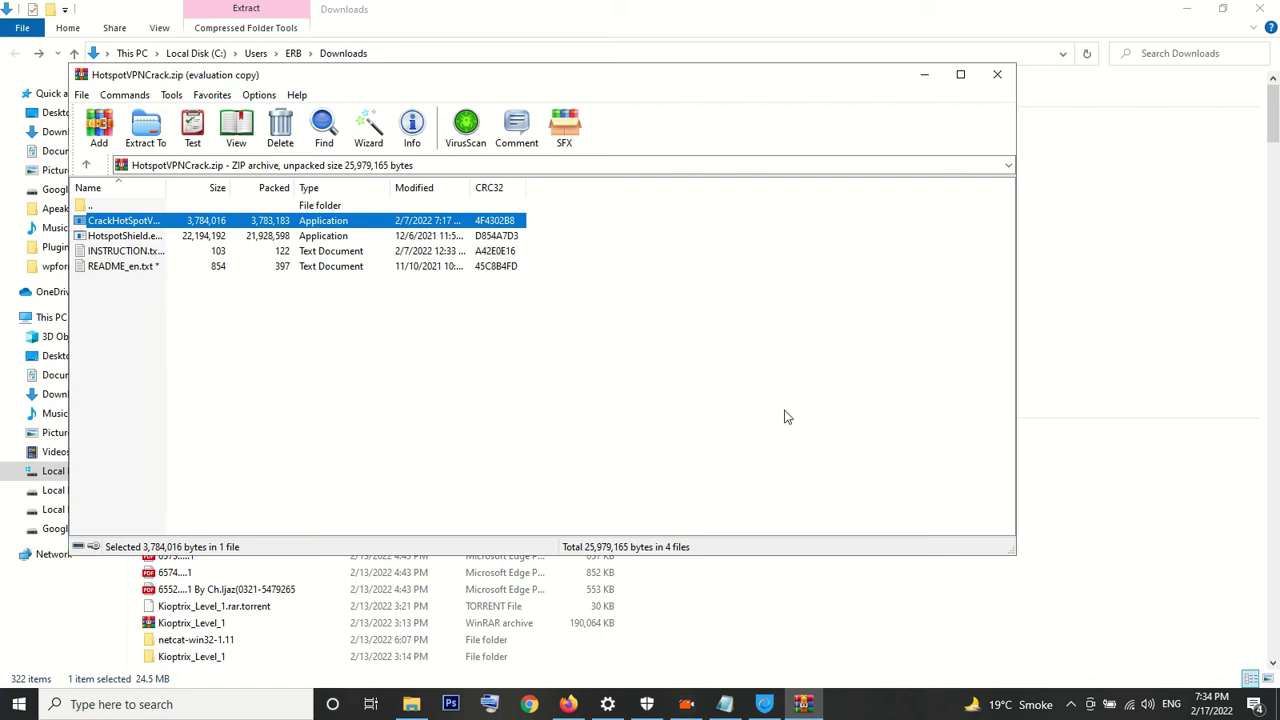
left_click(926, 77)
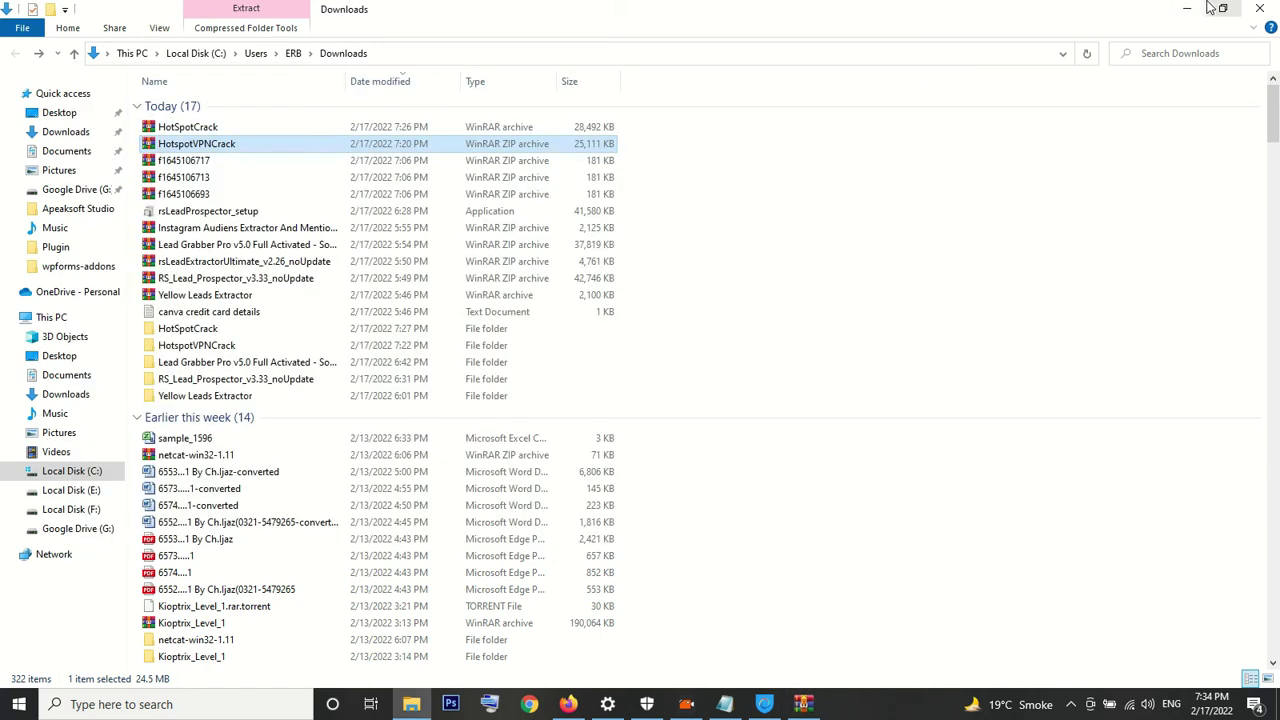
Close File Explorer and the notes, dismiss the Dr.FarFar notice, and close the popped-up browser
left_click(1260, 8)
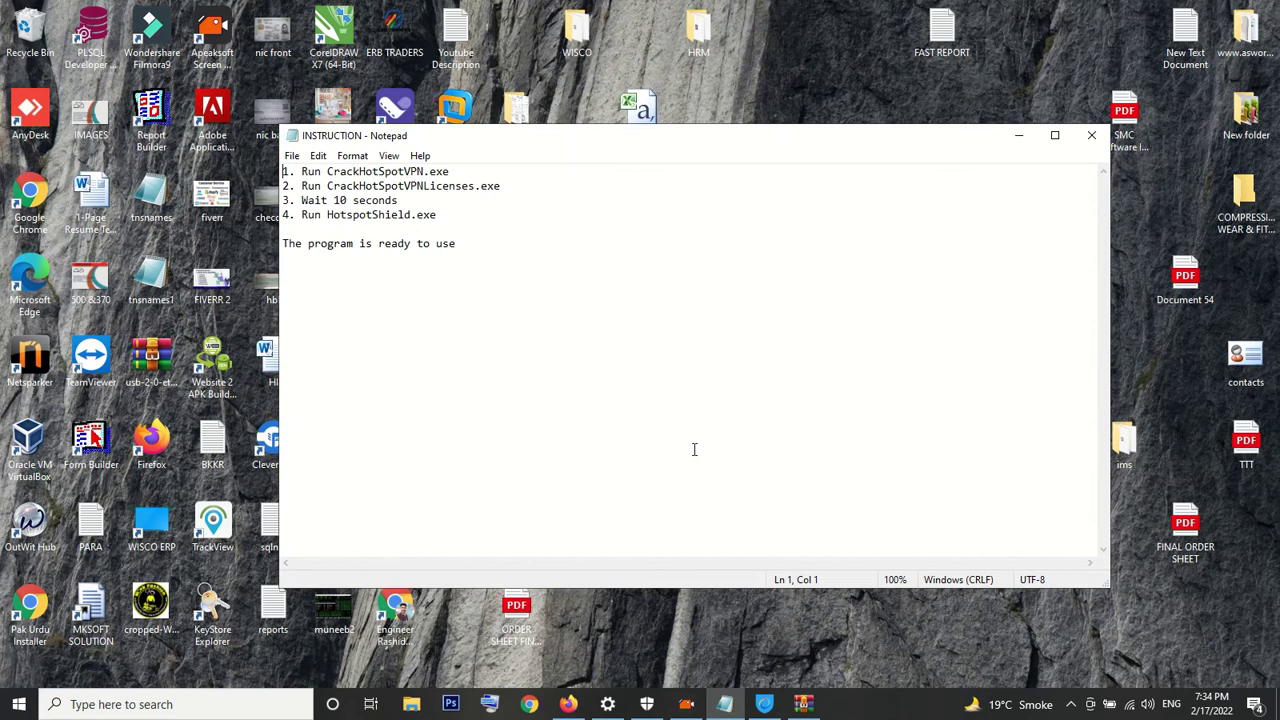
left_click(1091, 135)
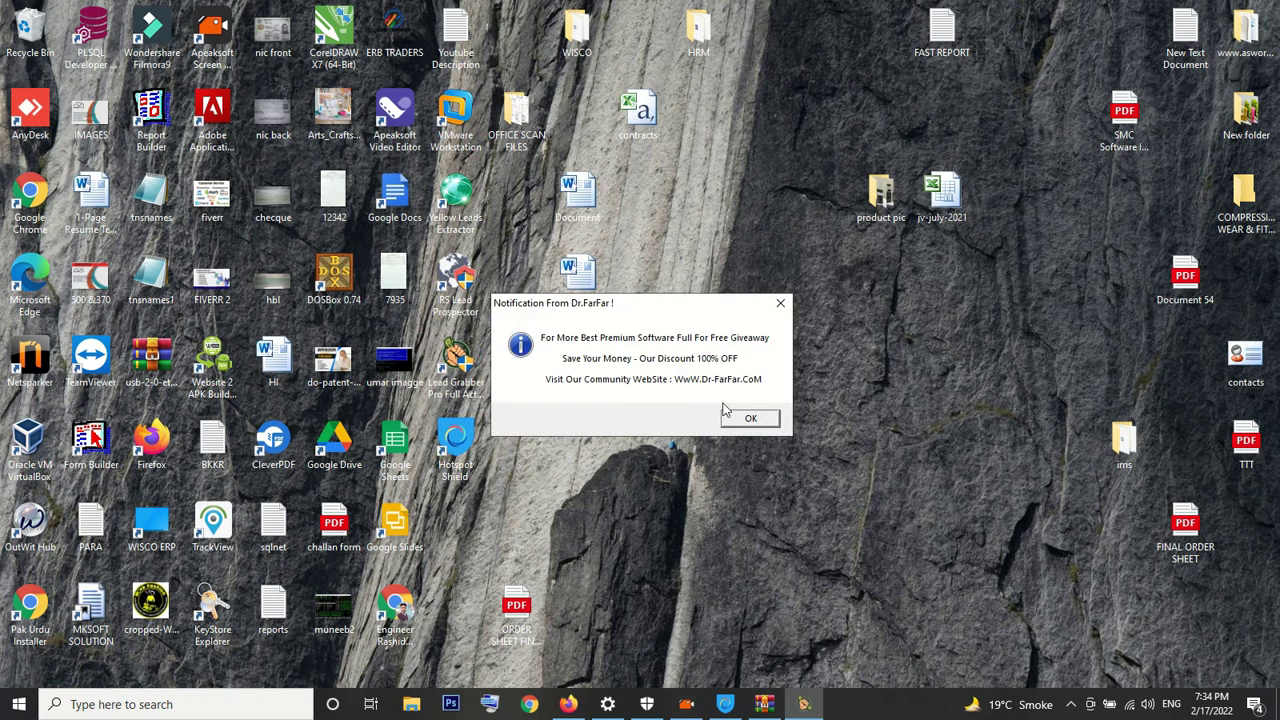
left_click(751, 418)
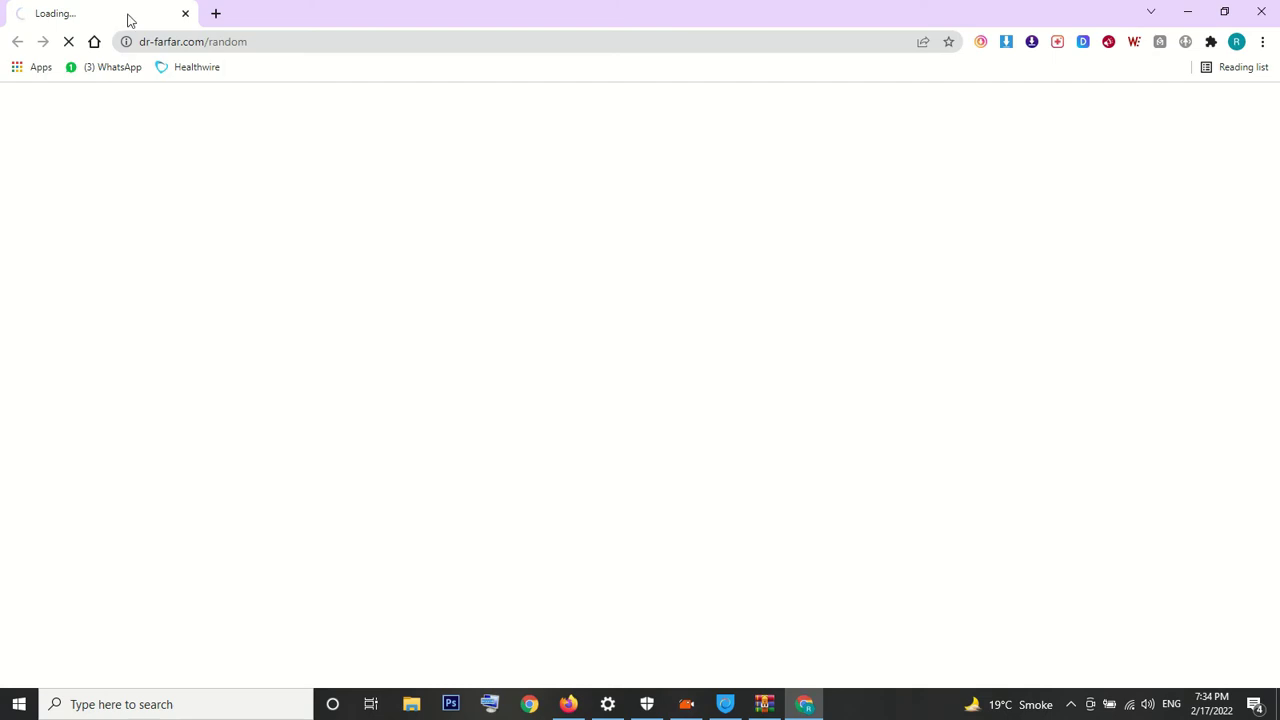
left_click(185, 14)
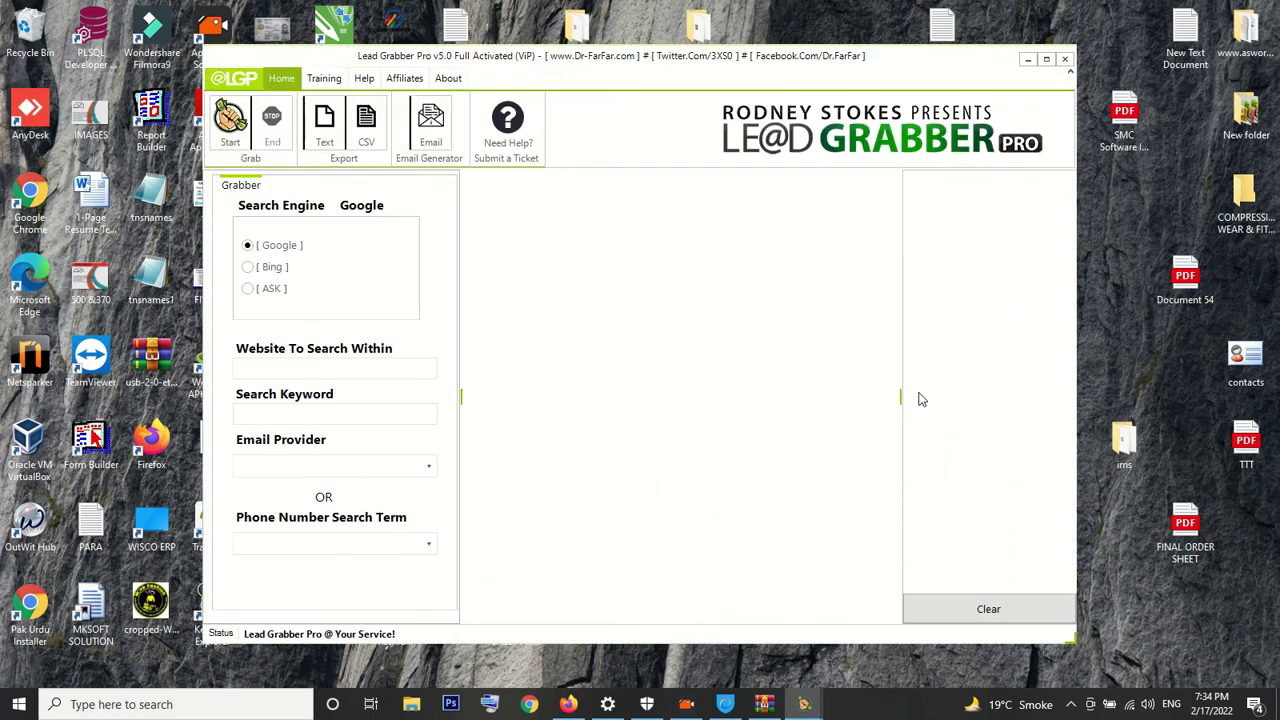
Enter linkedin.com as the website to search within and decline Google's sign-in prompt
left_click(292, 367)
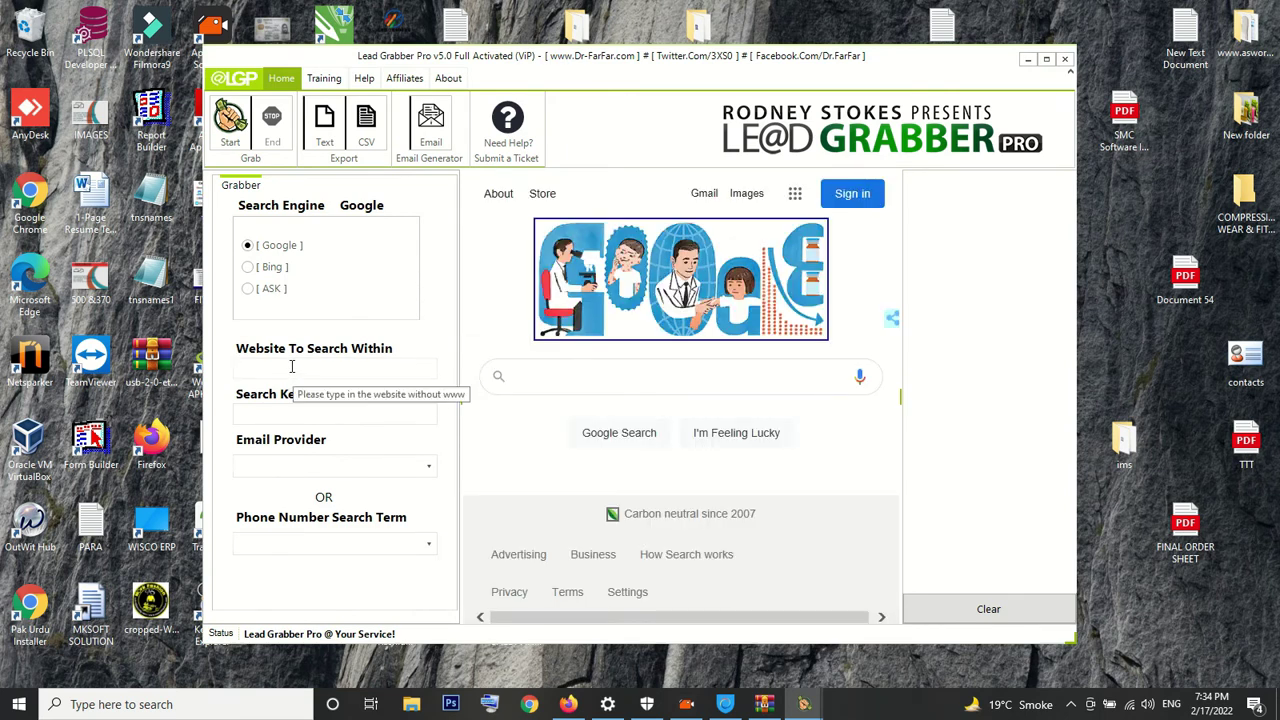
type("doctor")
key("BackSpace")
key("BackSpace")
key("BackSpace")
key("BackSpace")
key("BackSpace")
key("BackSpace")
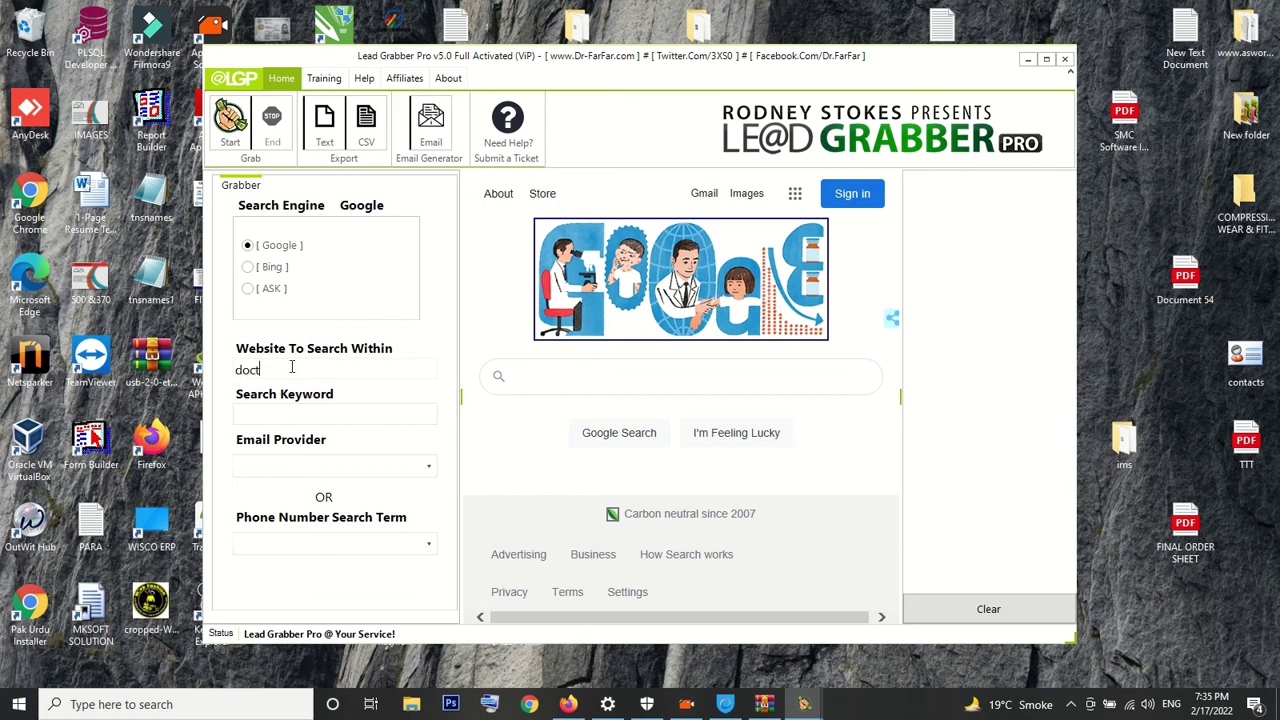
type("linkedin.com")
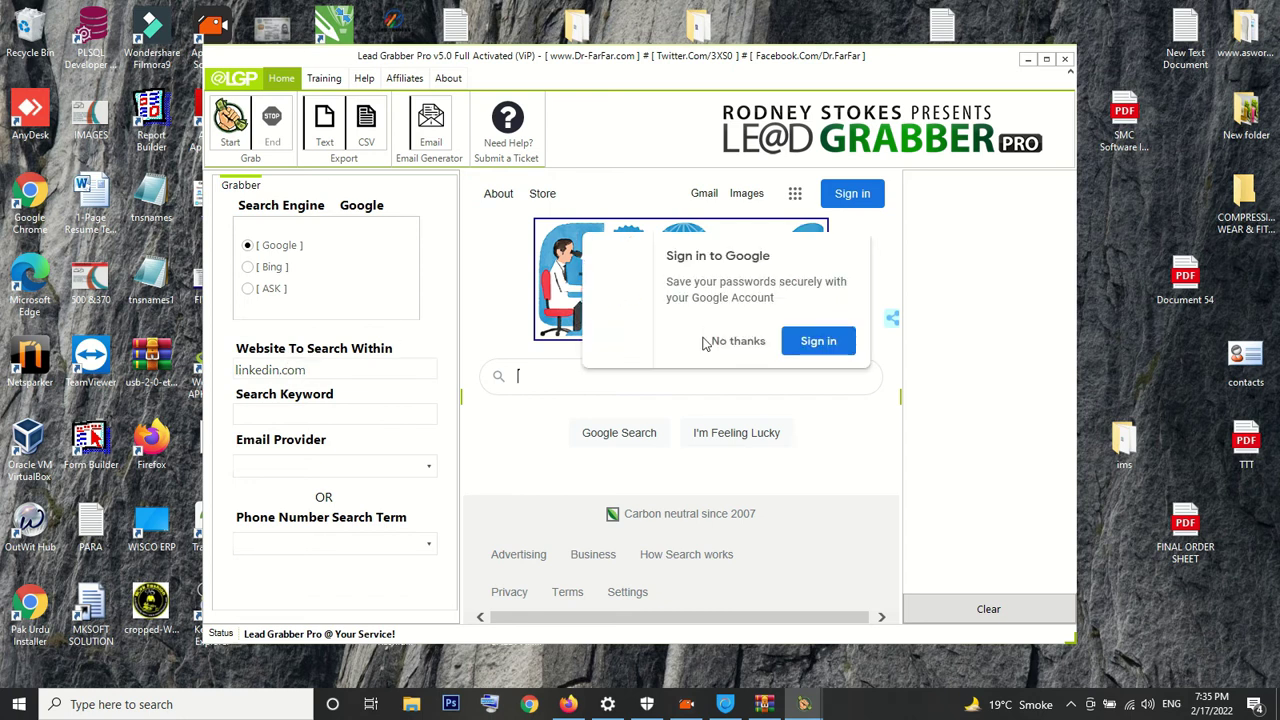
left_click(738, 341)
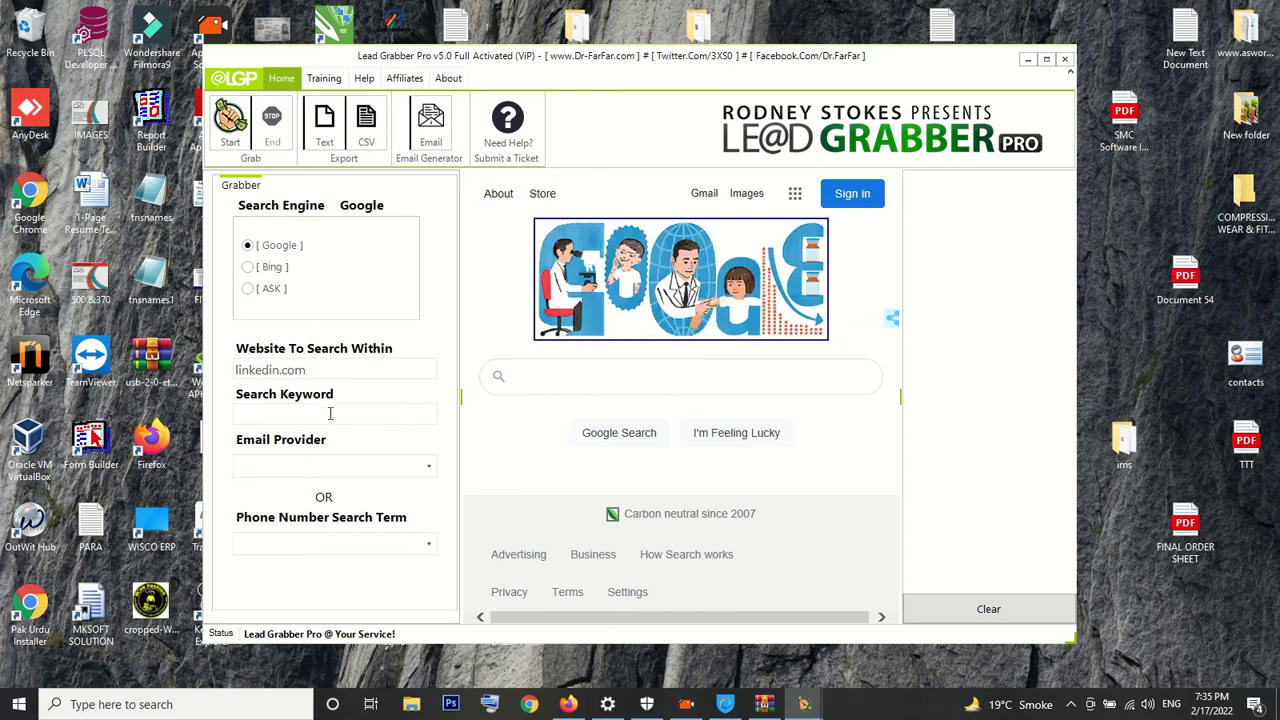
left_click(268, 421)
type("Doctors")
left_click(270, 465)
type("@gmail.com")
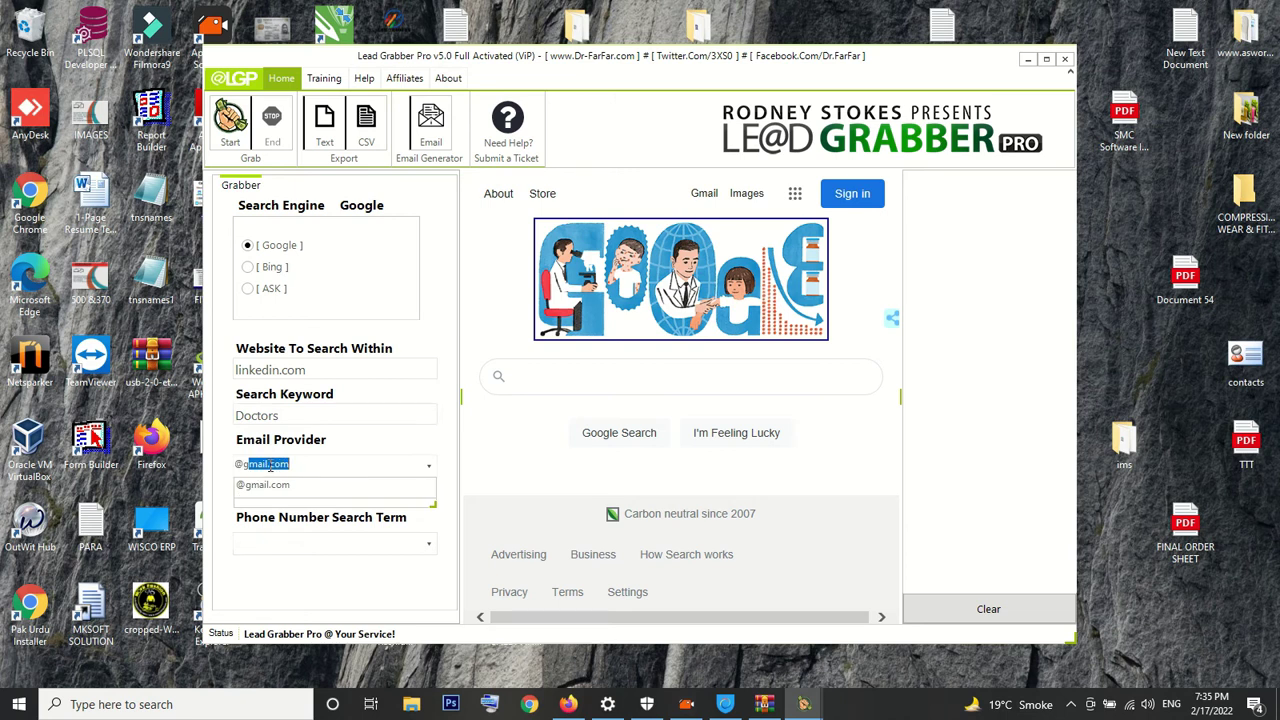
key("Return")
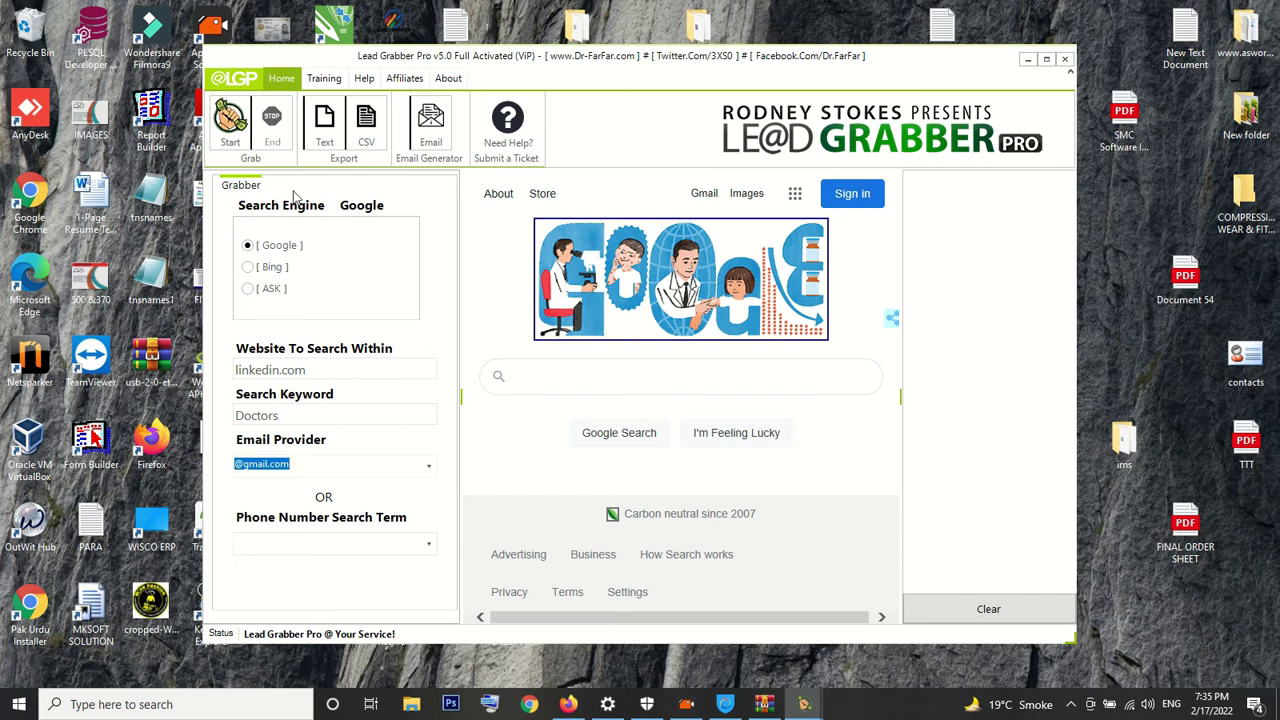
Start the Google grab, collecting 8 Gmail leads, and load two further result pages
left_click(230, 124)
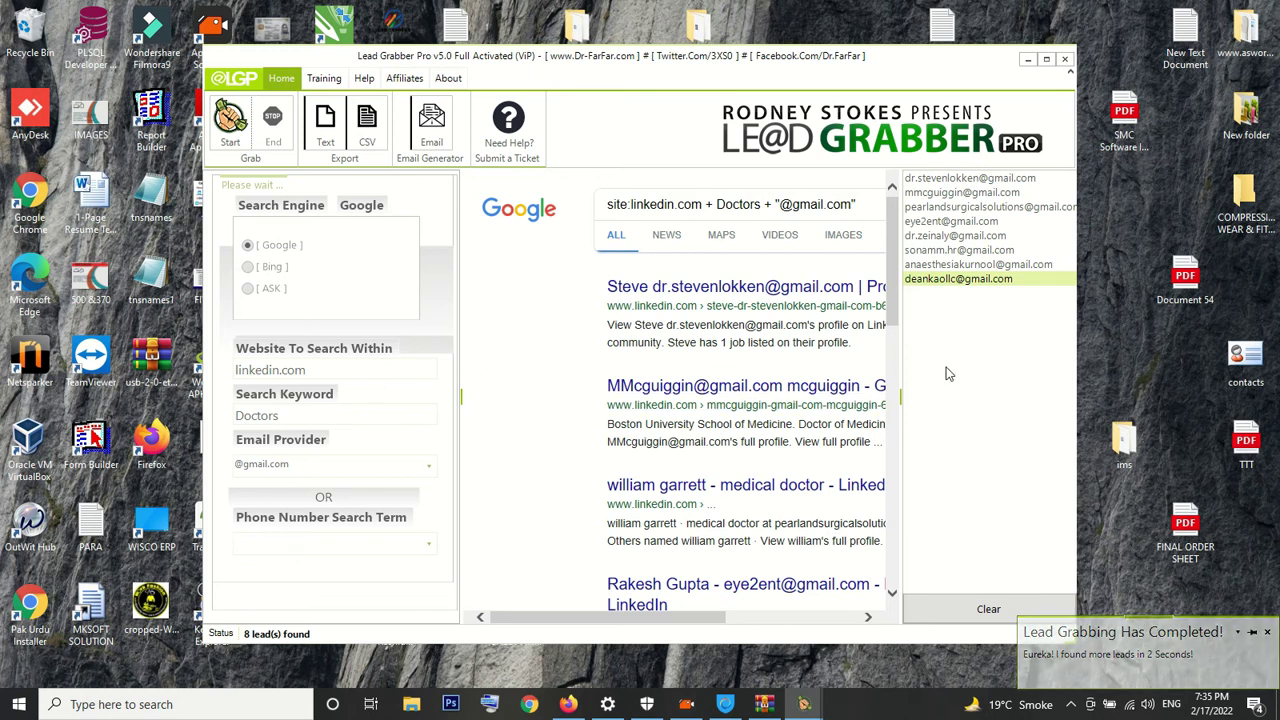
left_click_drag(896, 262, 780, 585)
left_click_drag(673, 617, 826, 620)
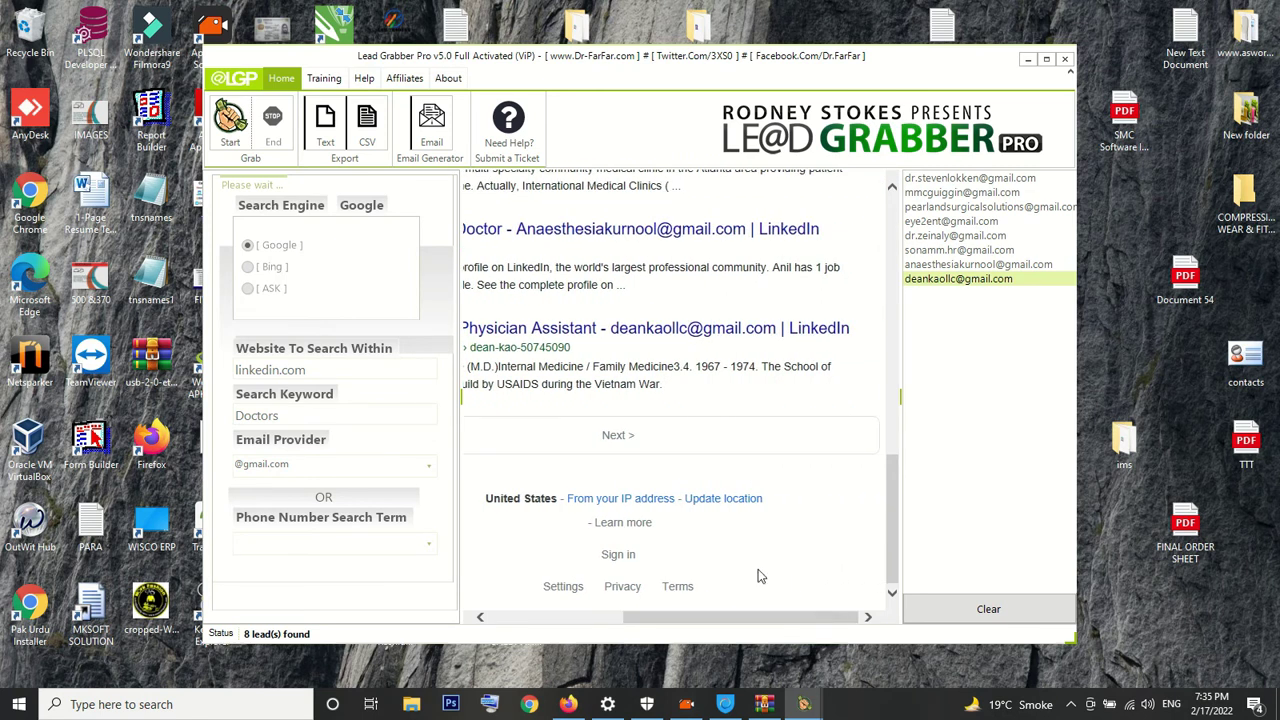
left_click(617, 436)
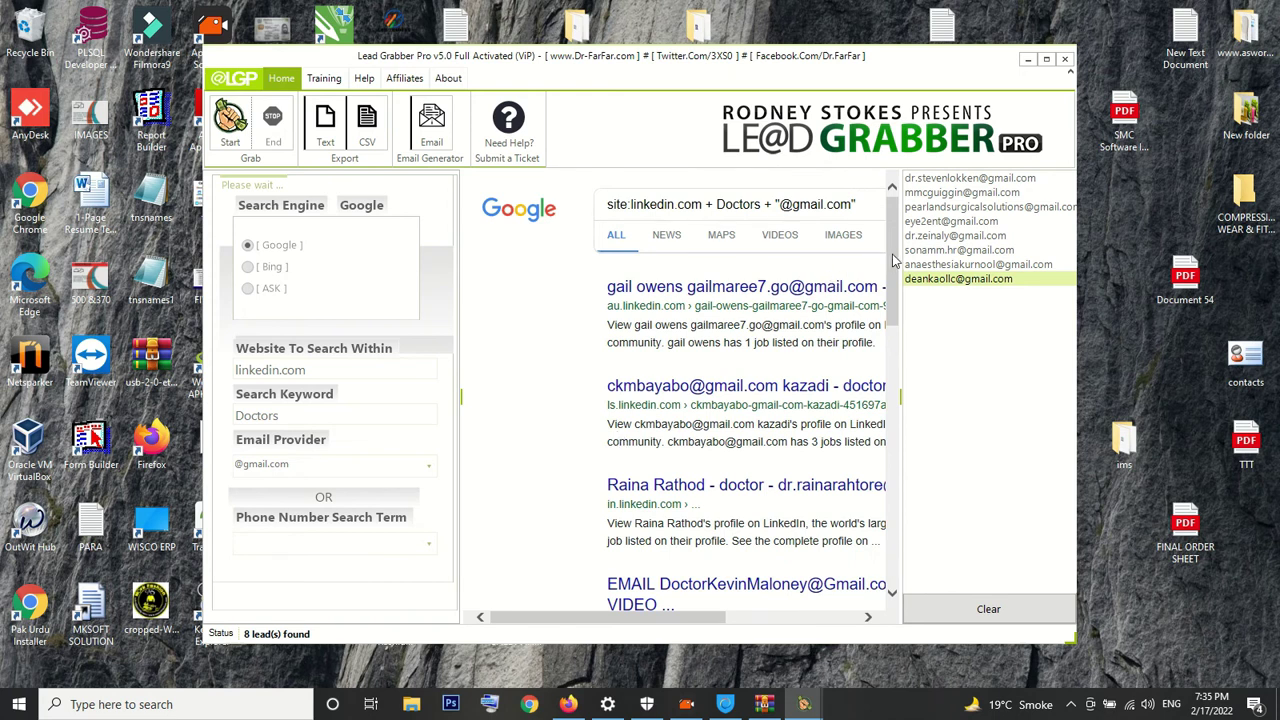
left_click_drag(893, 261, 893, 530)
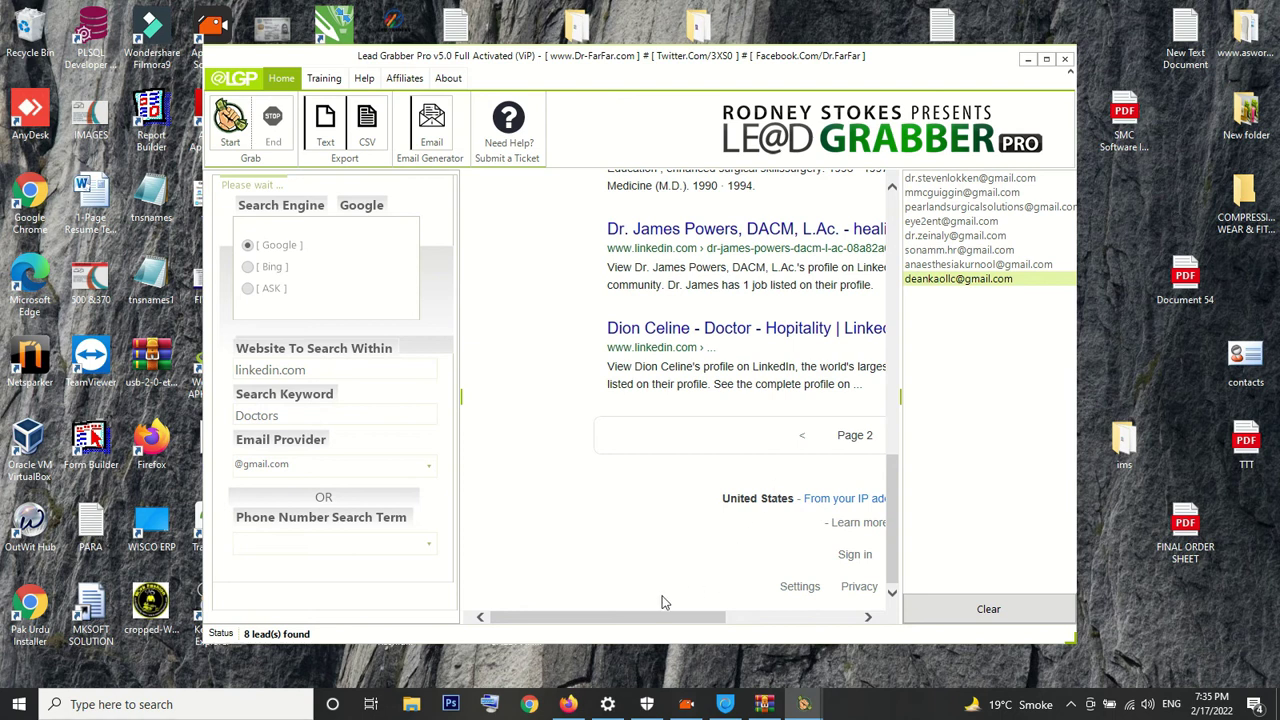
left_click_drag(658, 618, 755, 618)
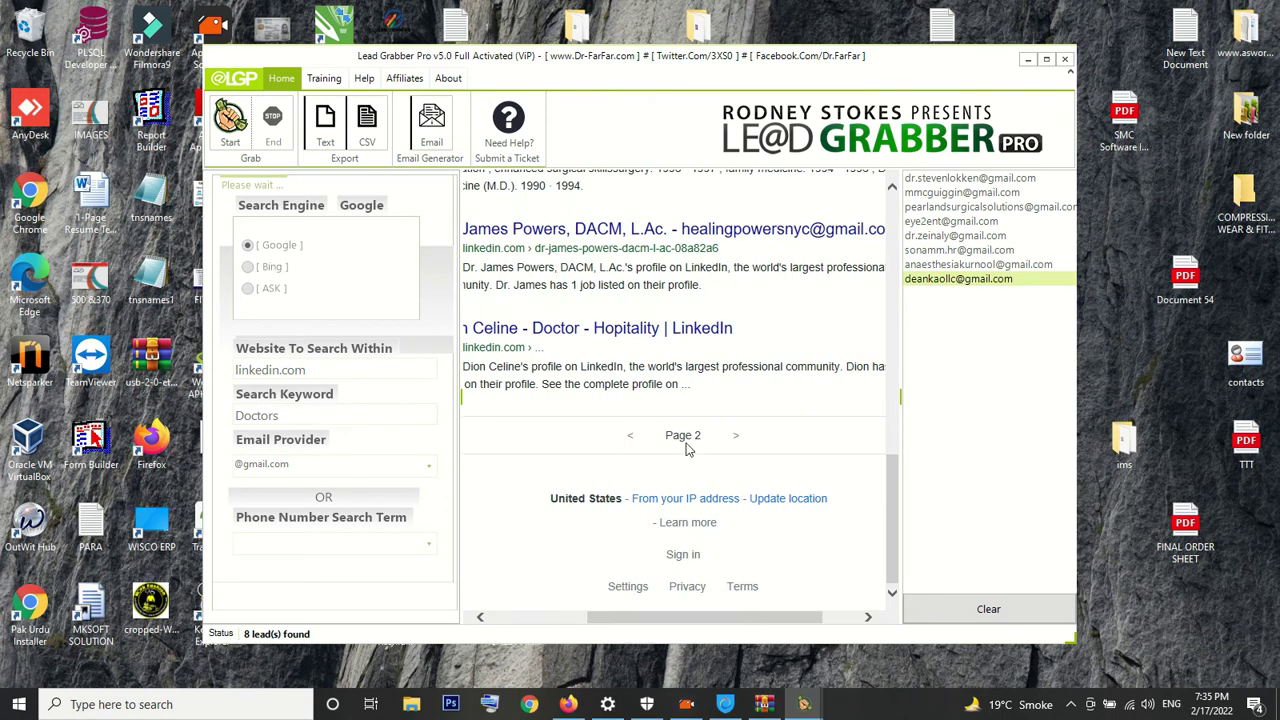
left_click(737, 442)
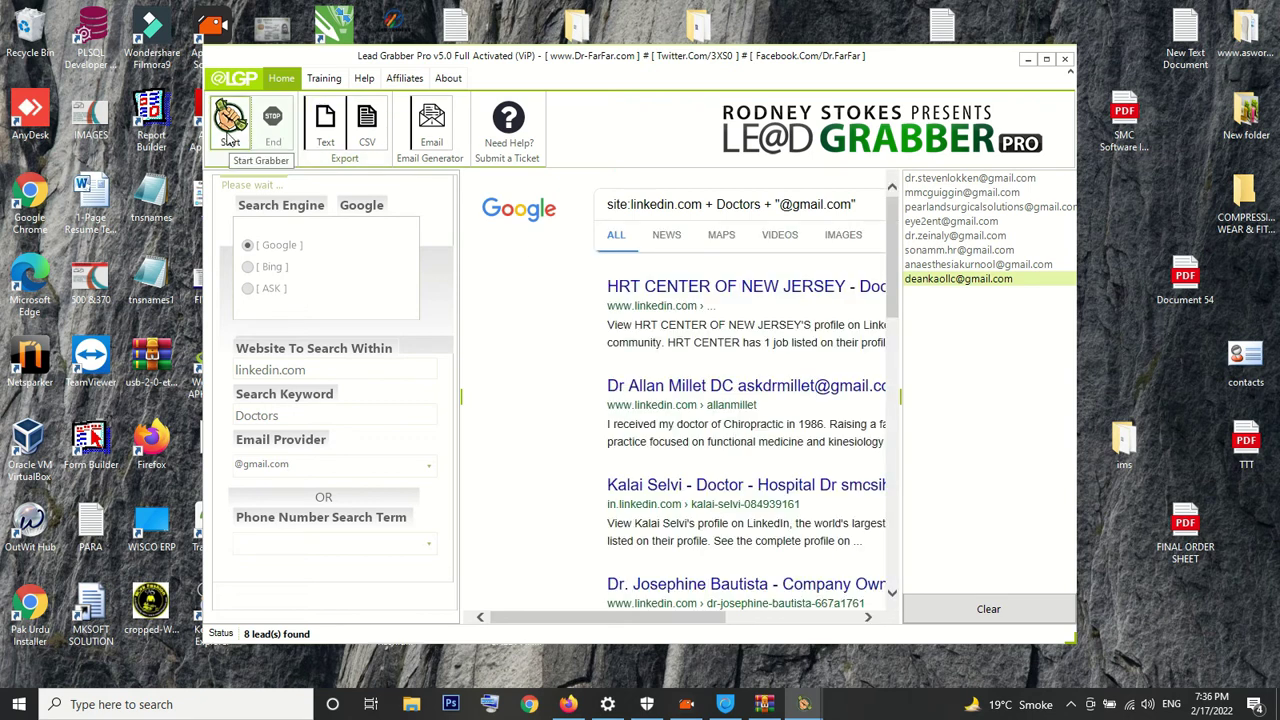
Export the eight collected Gmail leads as a .TXT file, then begin a fresh grab
left_click(230, 140)
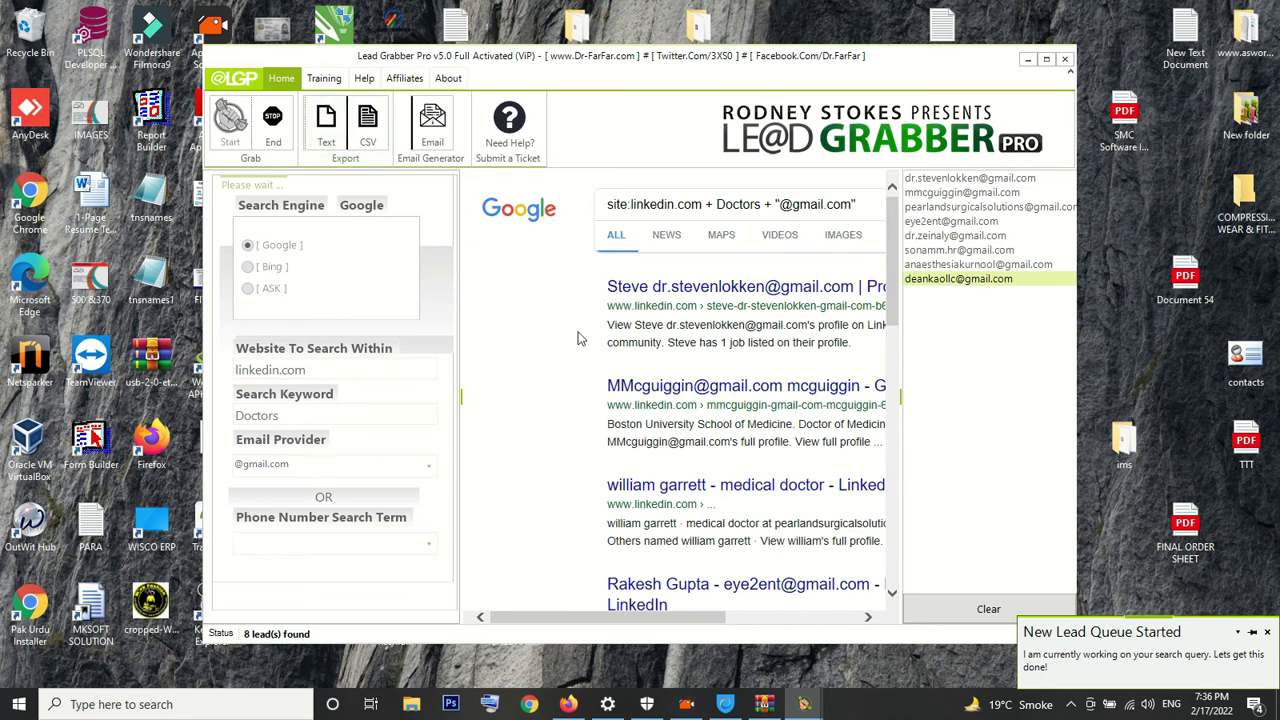
left_click_drag(619, 620, 751, 620)
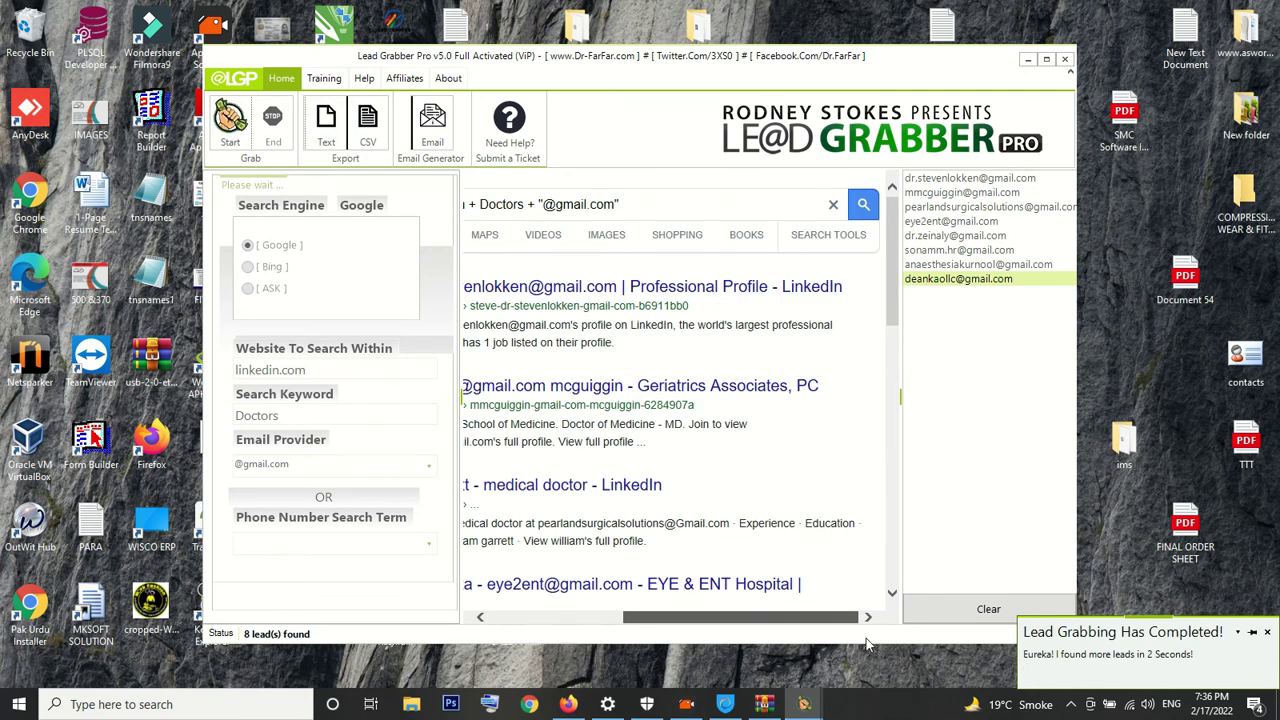
left_click(322, 133)
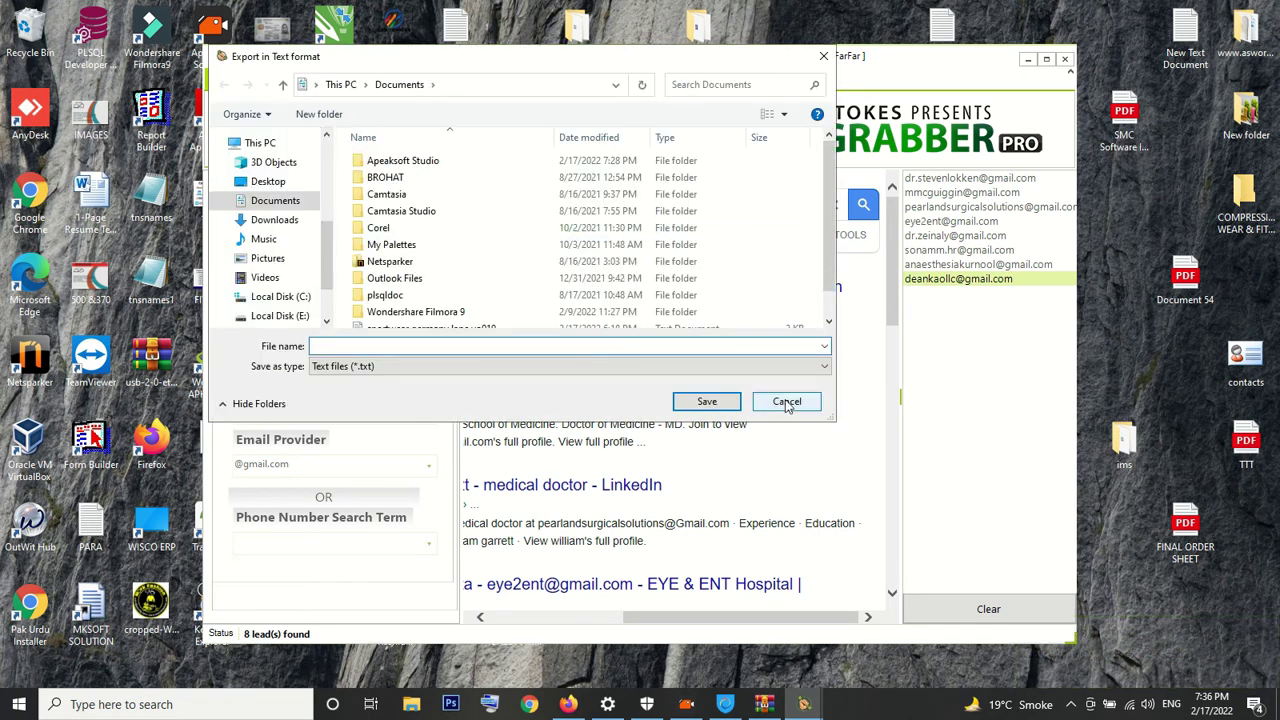
left_click(787, 401)
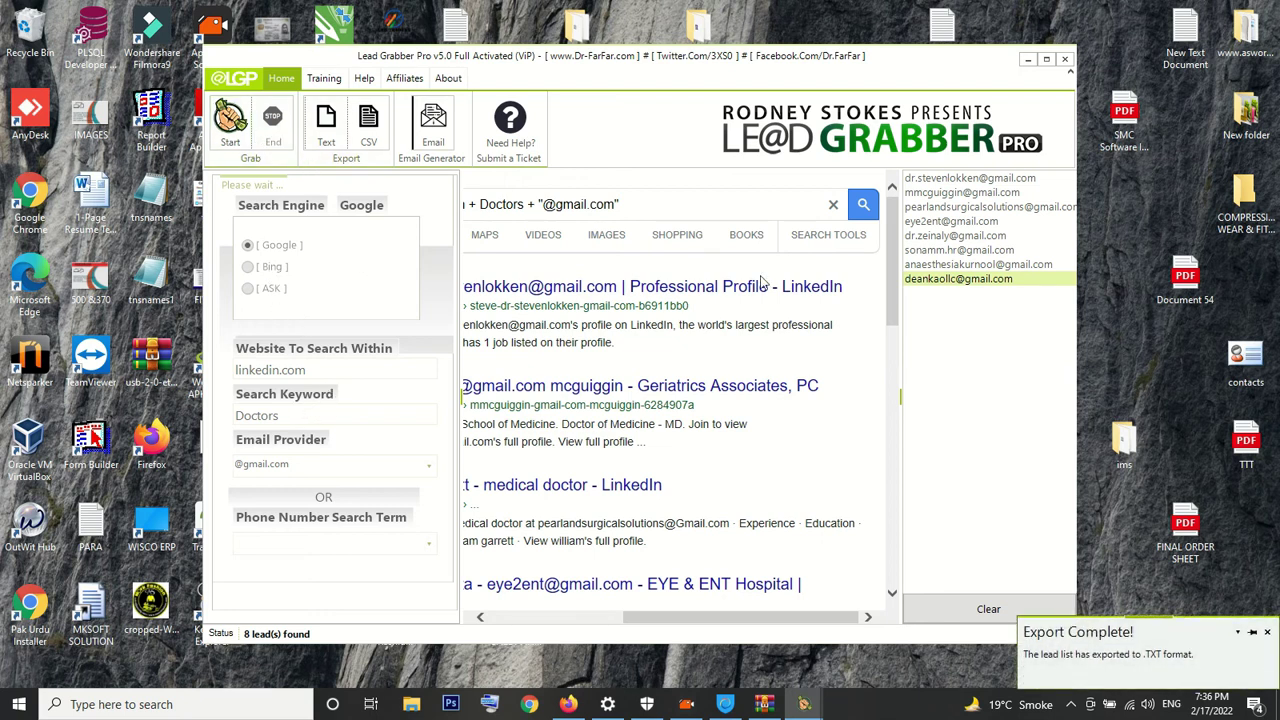
left_click(250, 130)
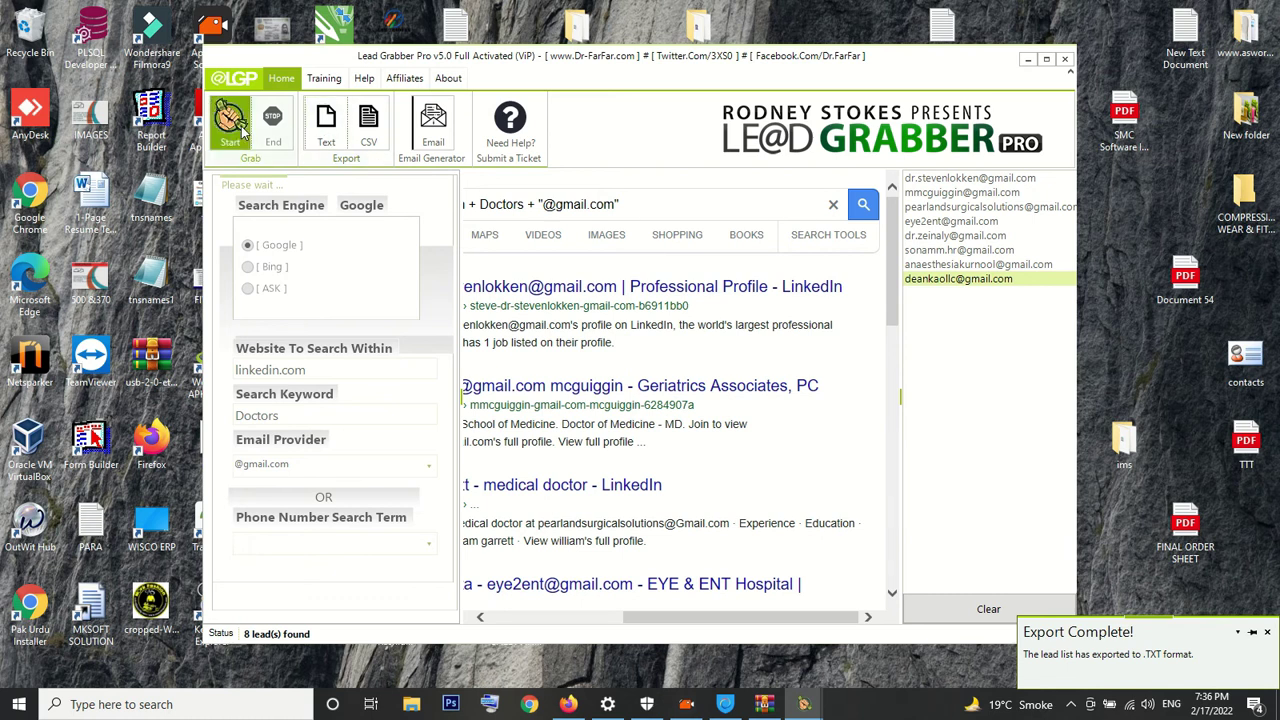
Clear the collected email leads list in the Email Generator
left_click(435, 140)
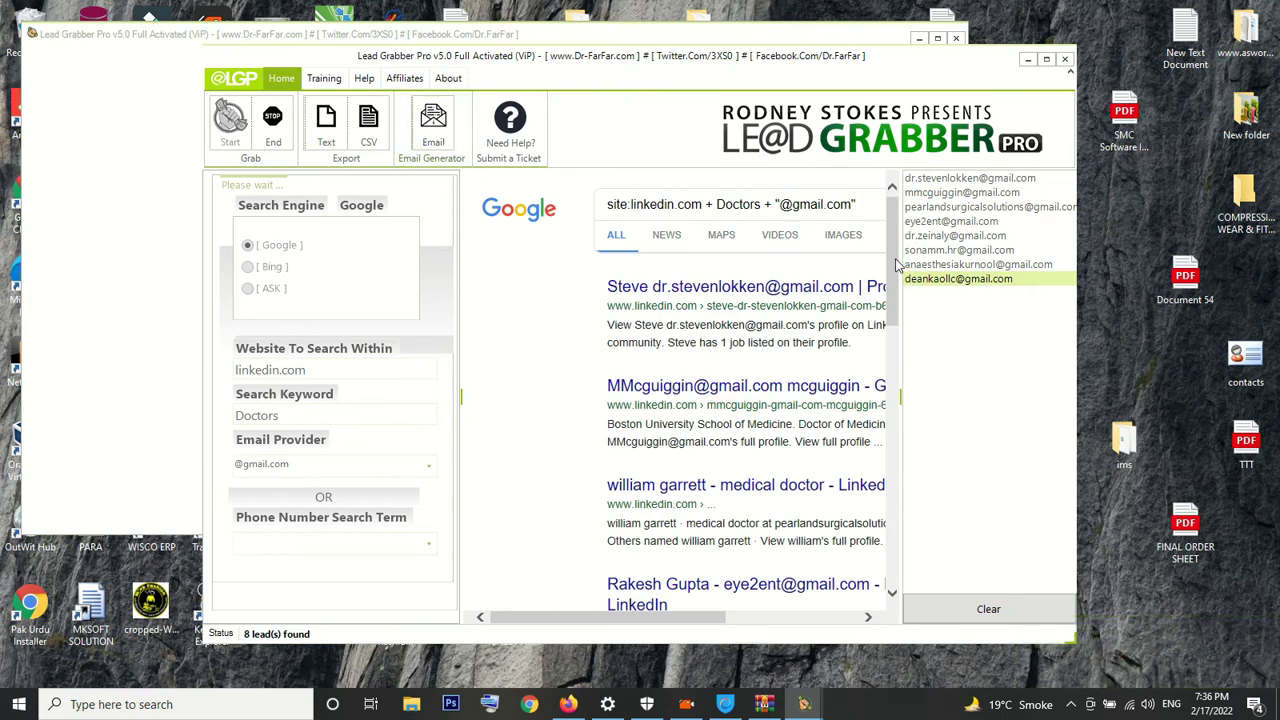
left_click_drag(897, 266, 884, 580)
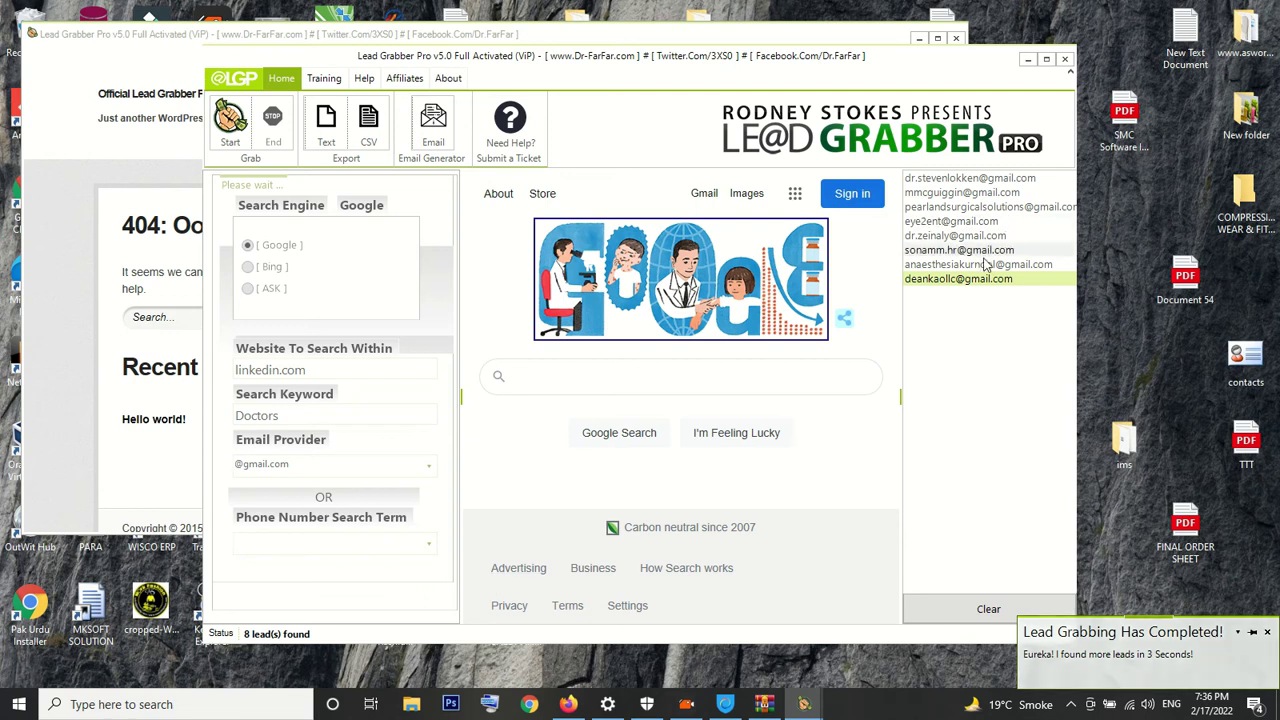
left_click(952, 606)
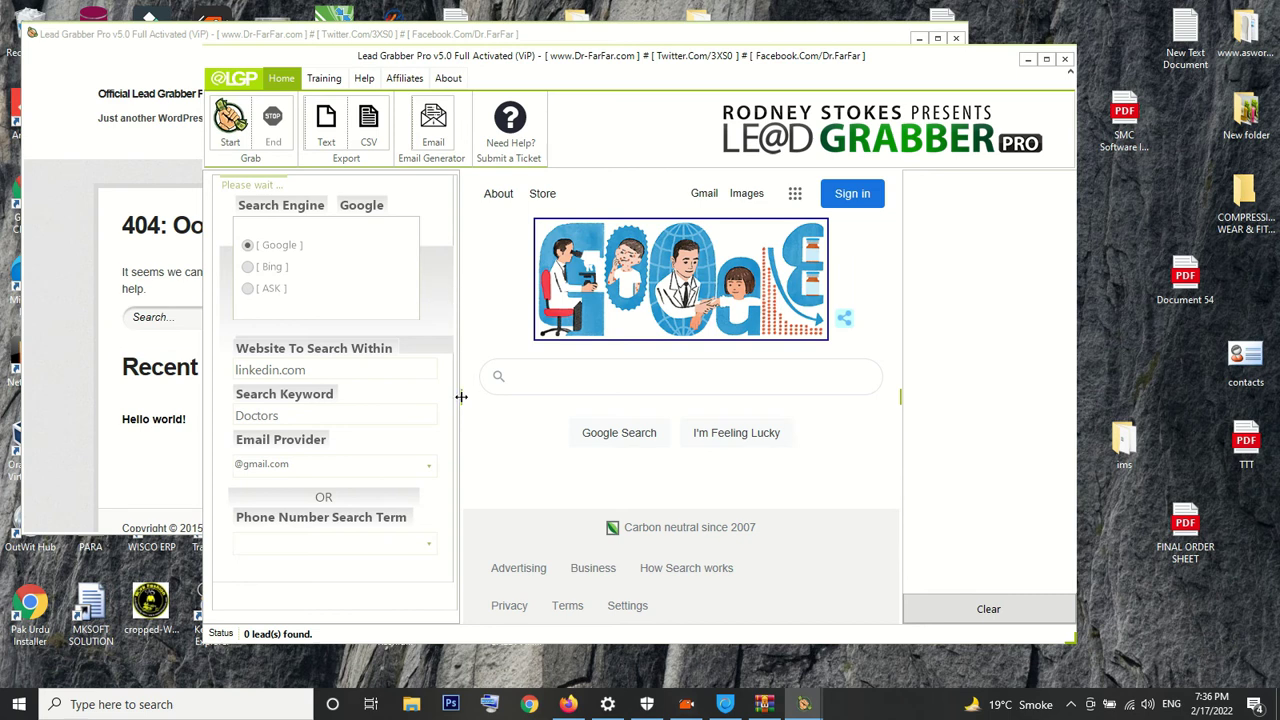
Widen the browser pane, minimize the main window and close the official website window
left_click_drag(461, 396, 443, 396)
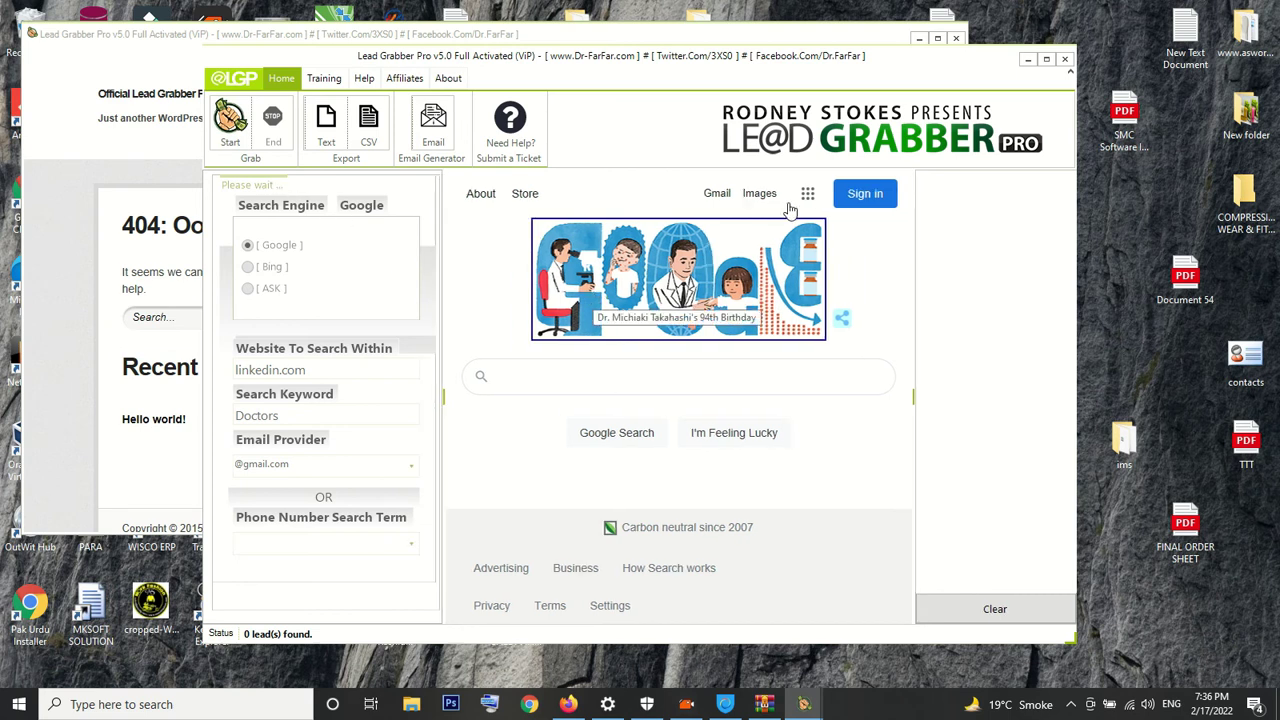
left_click(1025, 59)
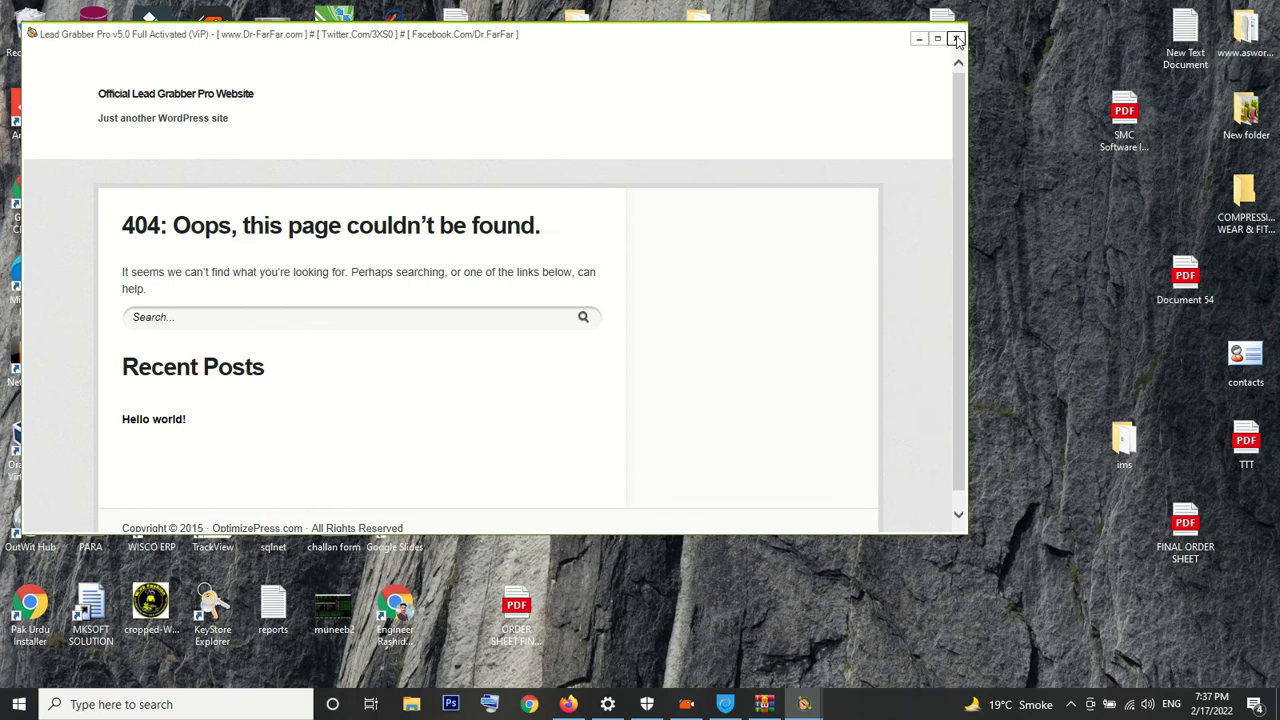
left_click(956, 39)
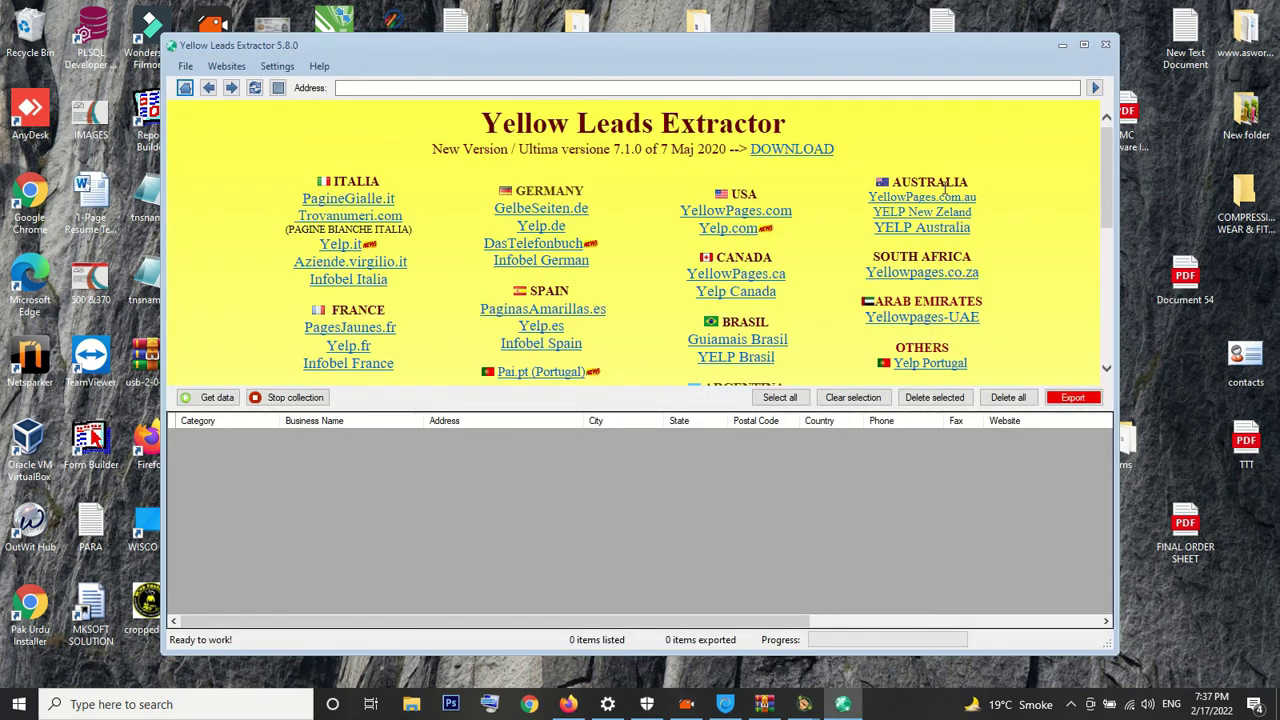
Close Yellow Leads Extractor and confirm the exit with Yes
left_click(1105, 44)
left_click(624, 409)
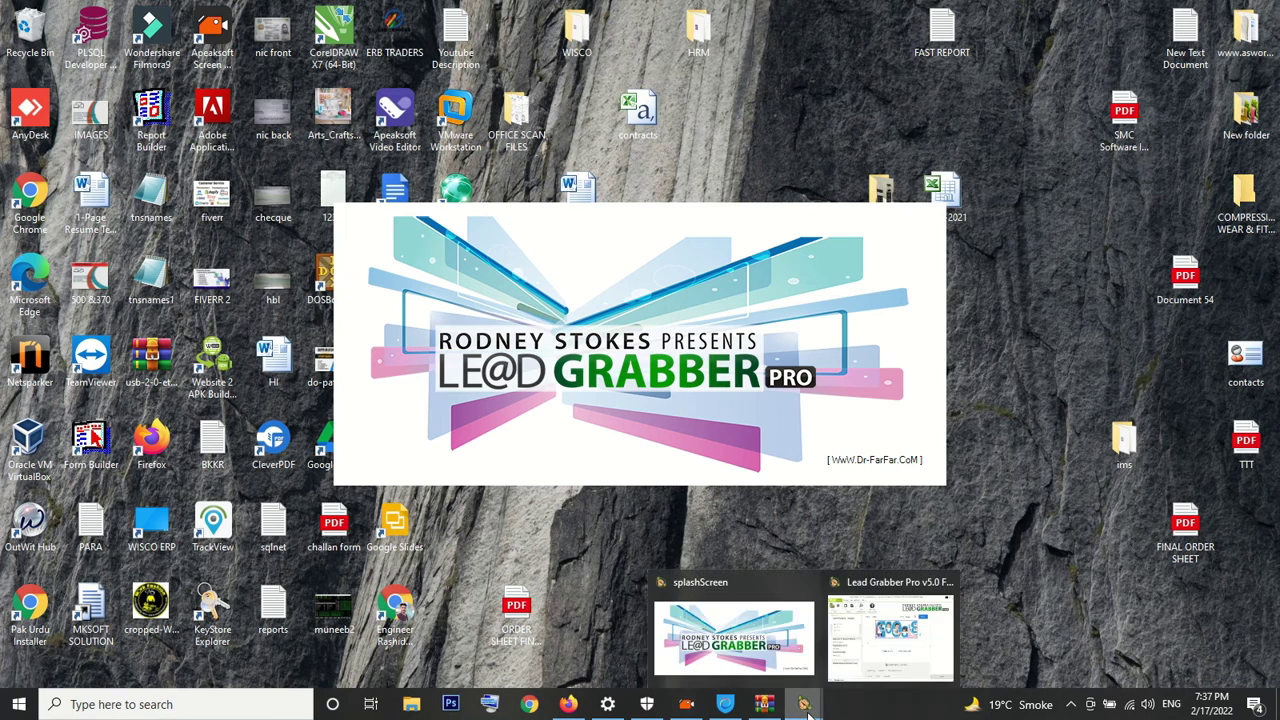
Restore Lead Grabber Pro and replace linkedin.com with faceboo.com as the website to search
left_click(884, 627)
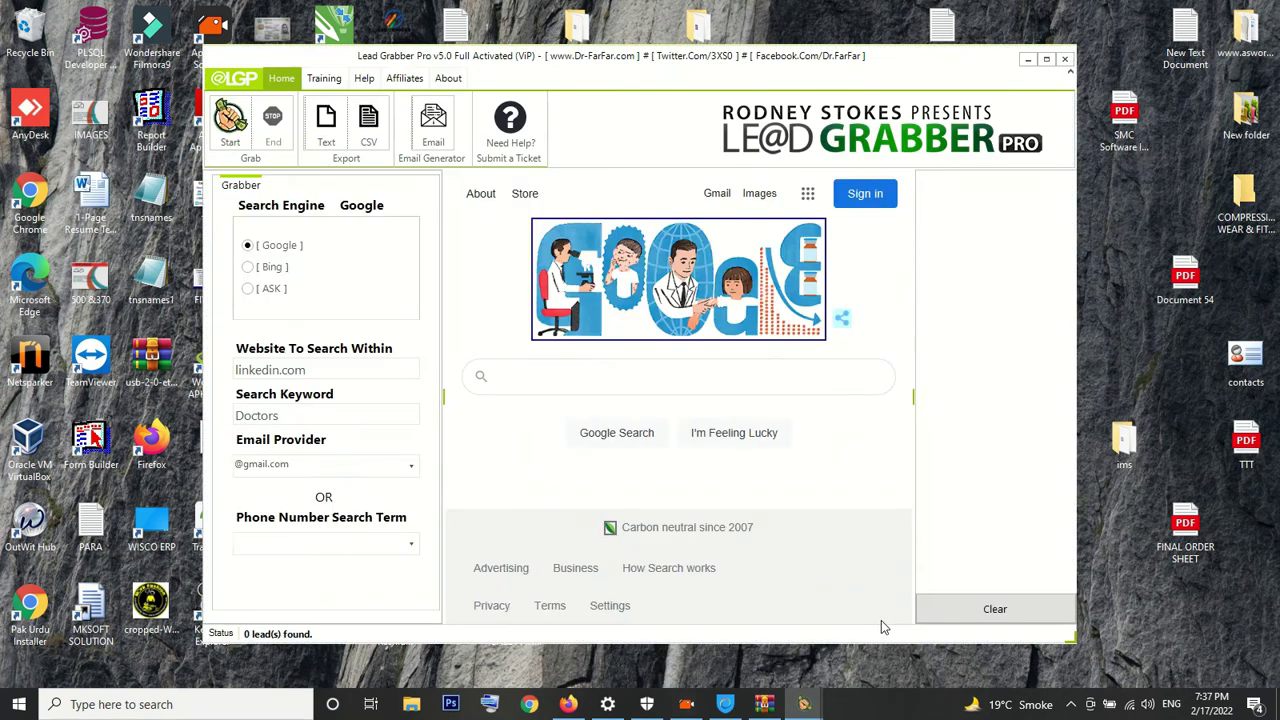
left_click(324, 370)
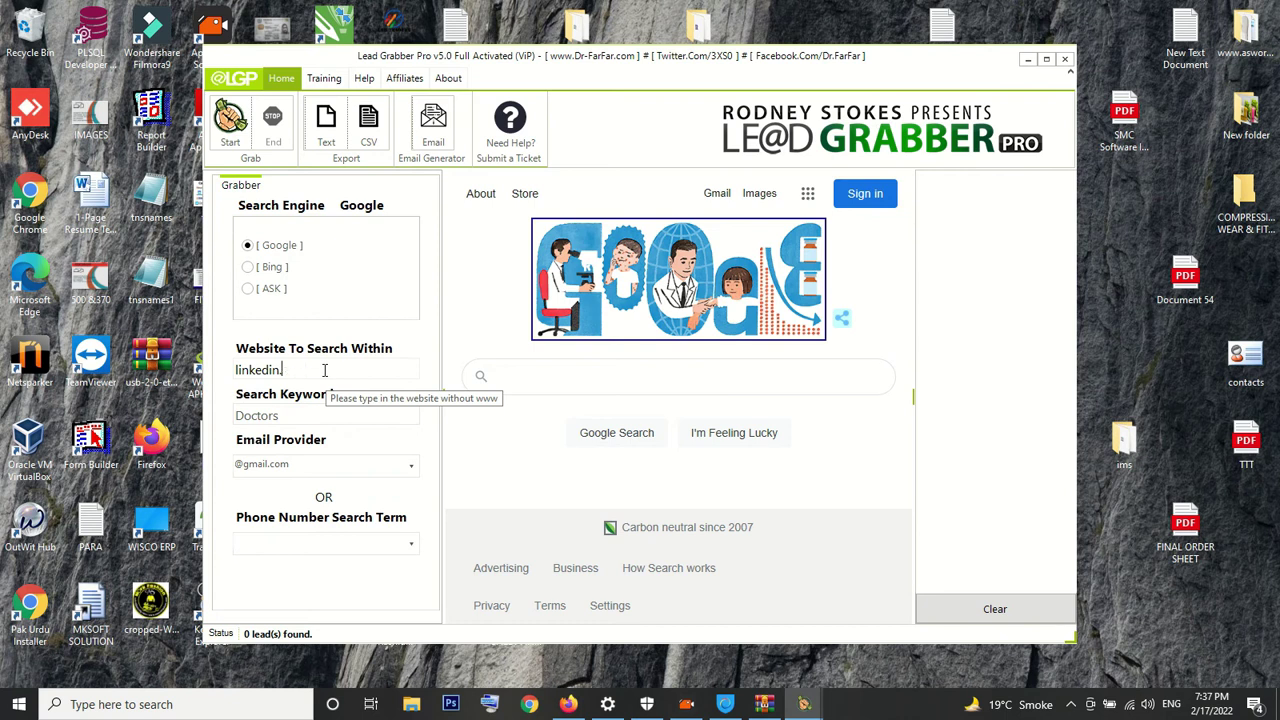
key("BackSpace")
key("BackSpace")
key("BackSpace")
key("BackSpace")
key("BackSpace")
key("BackSpace")
key("BackSpace")
key("BackSpace")
key("BackSpace")
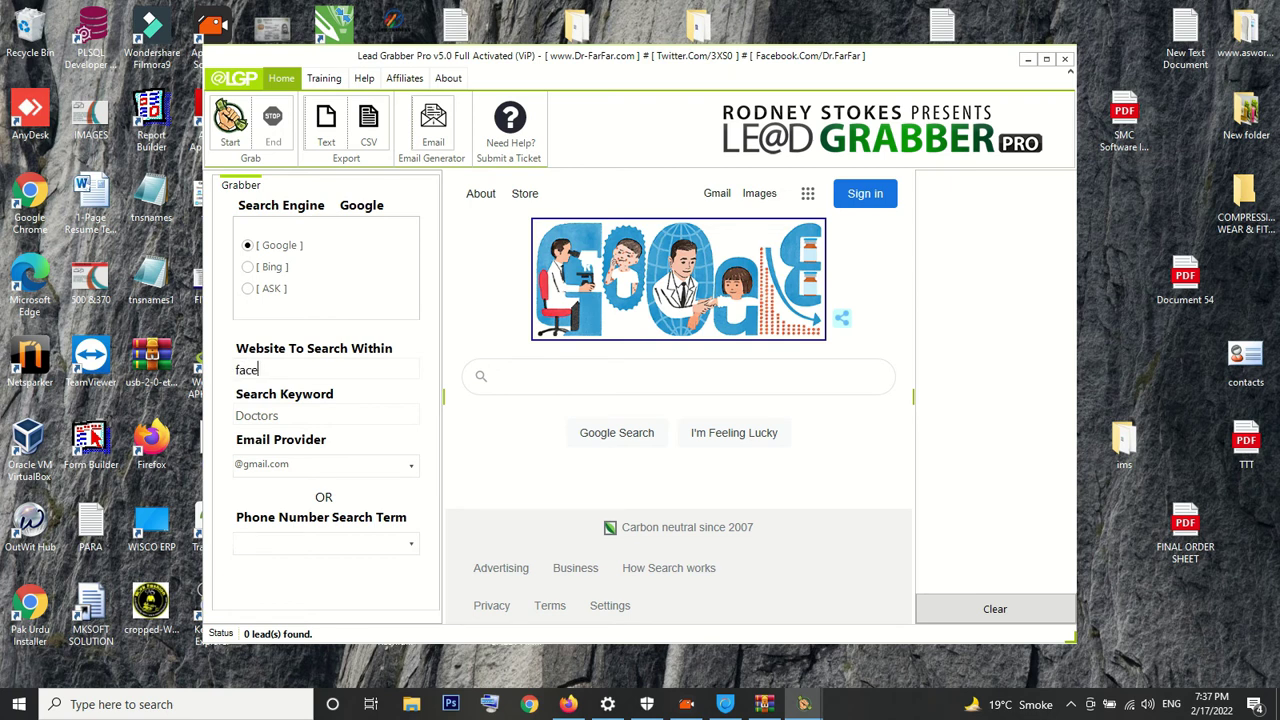
type("faceboo.com")
Replace the Doctors search keyword with sportswear
left_click(292, 418)
key("BackSpace")
key("BackSpace")
key("BackSpace")
key("BackSpace")
key("BackSpace")
key("BackSpace")
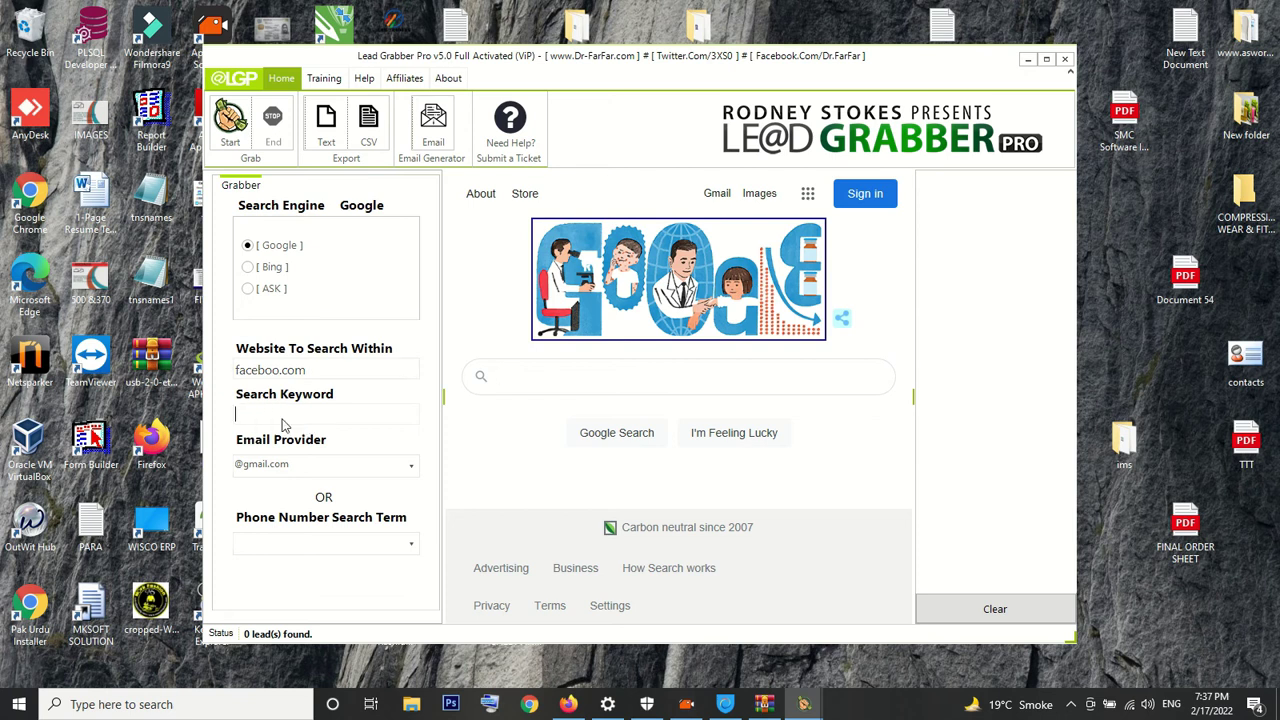
type("sportswear")
left_click(294, 462)
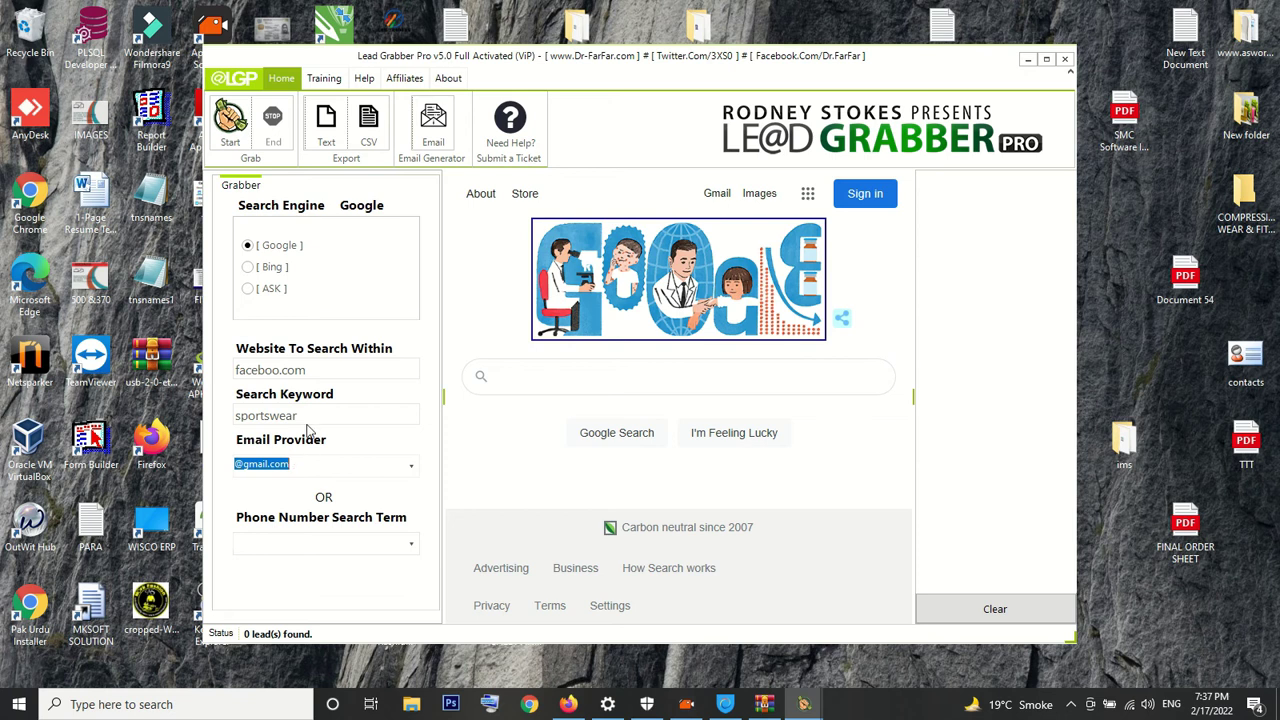
left_click(312, 418)
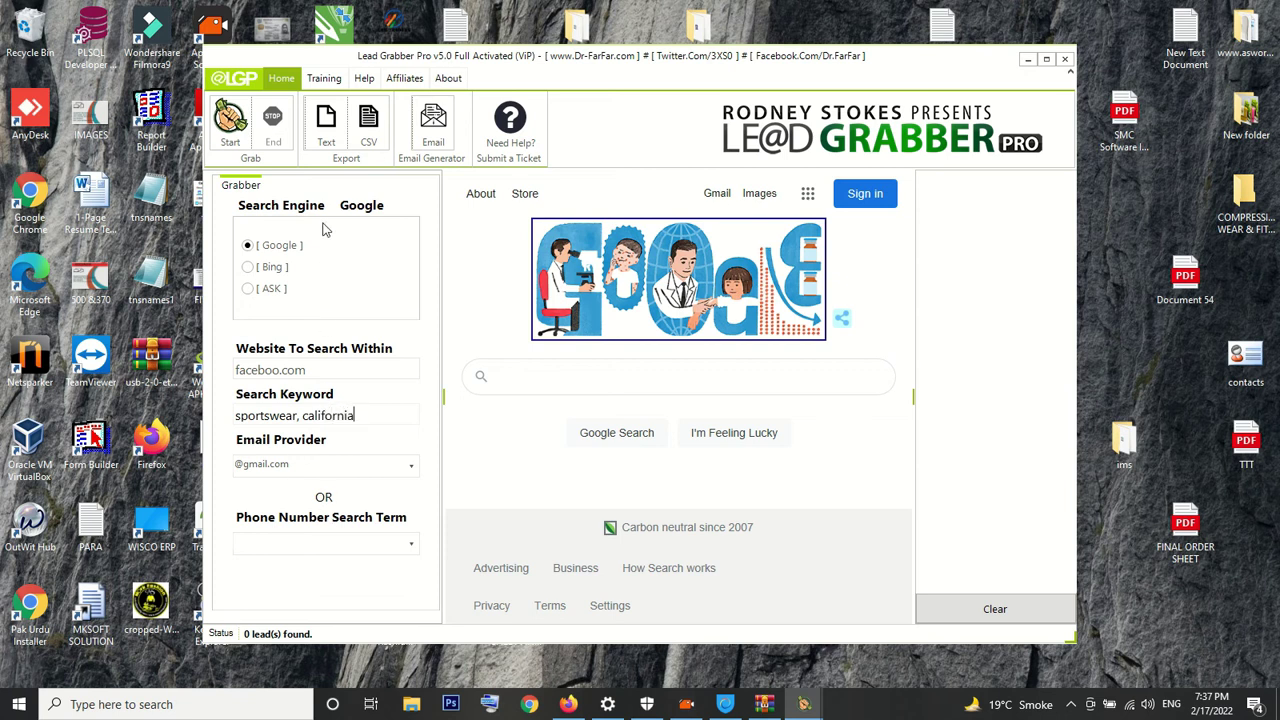
left_click(232, 138)
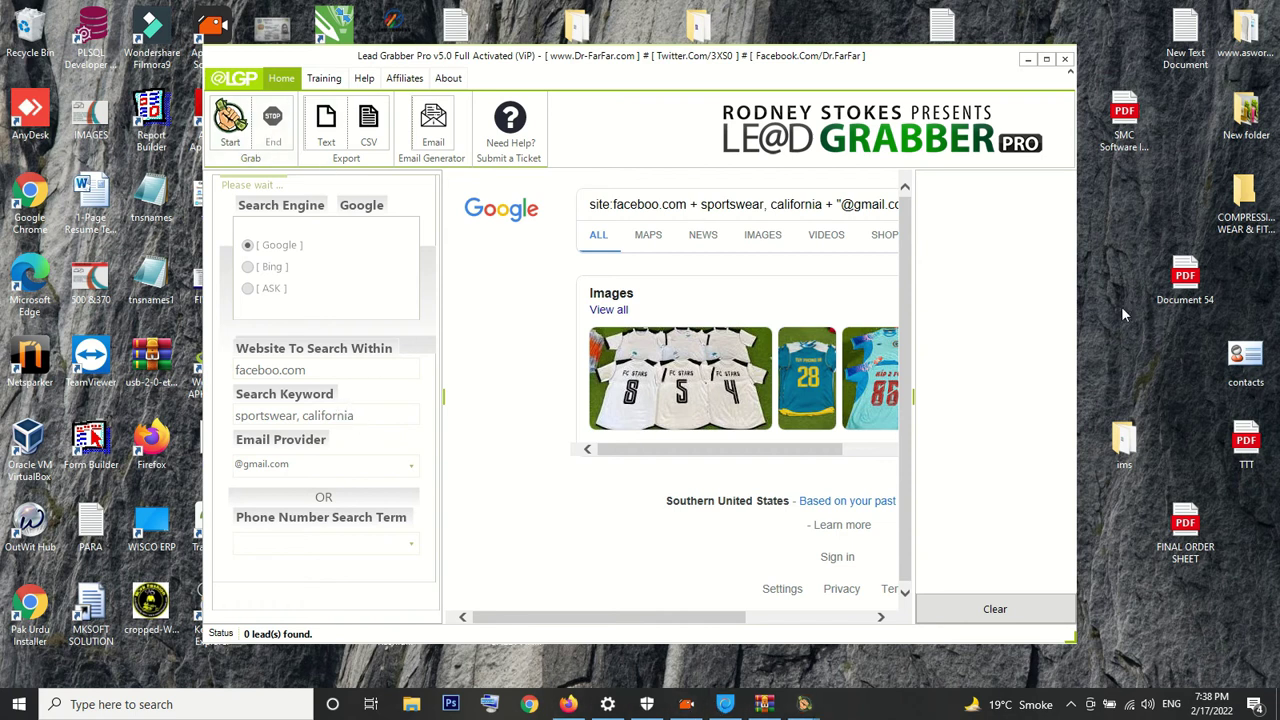
Restore Lead Grabber Pro from the taskbar, then close it and confirm with Yes
left_click(1028, 60)
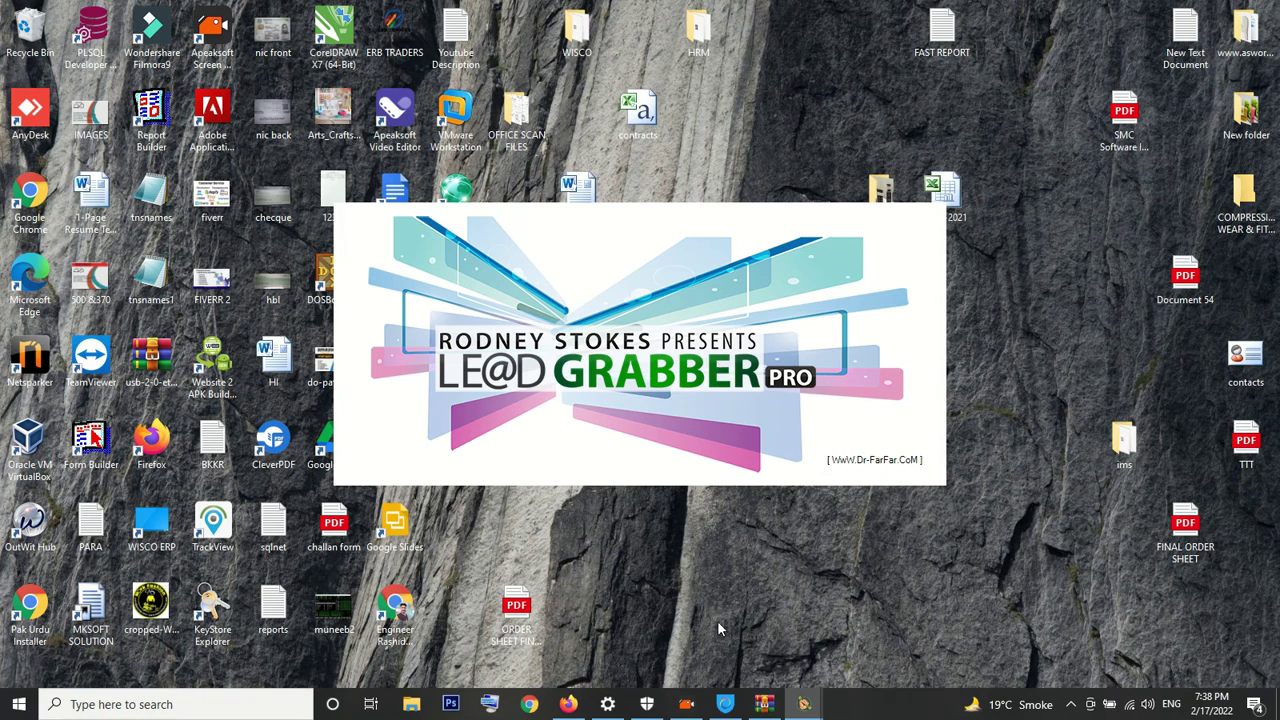
mouse_move(803, 706)
left_click(890, 595)
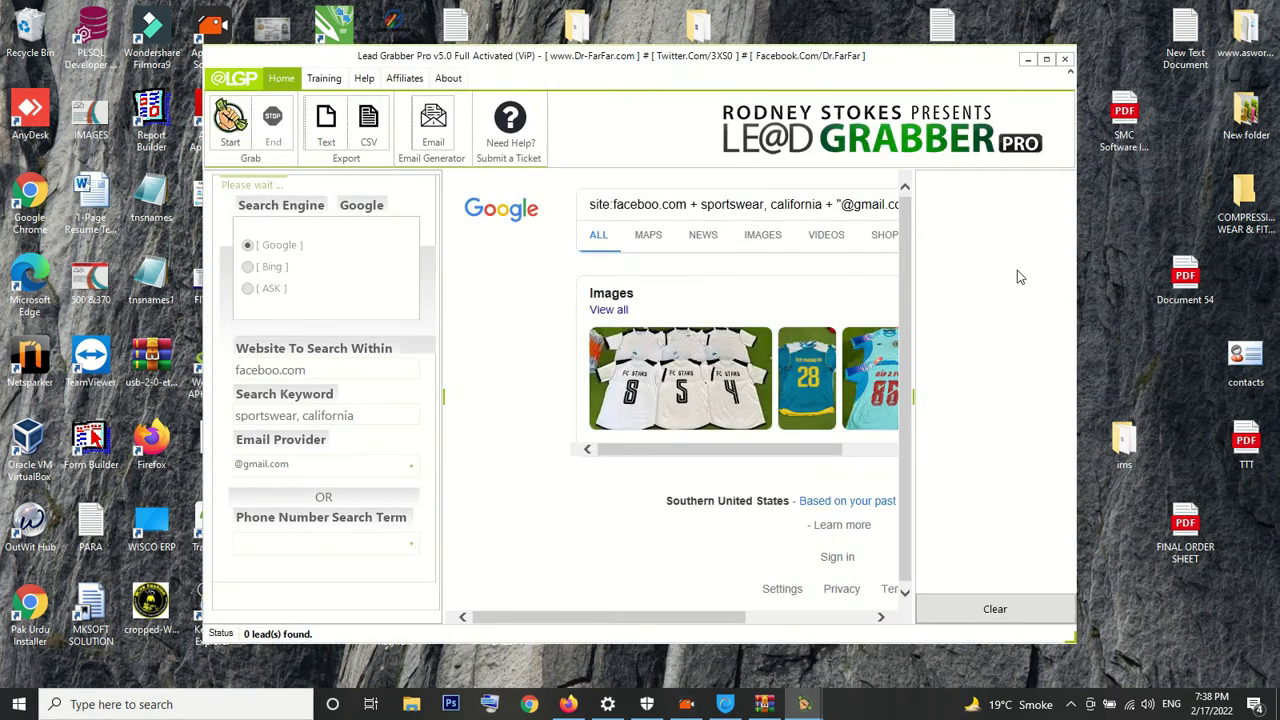
left_click(1064, 59)
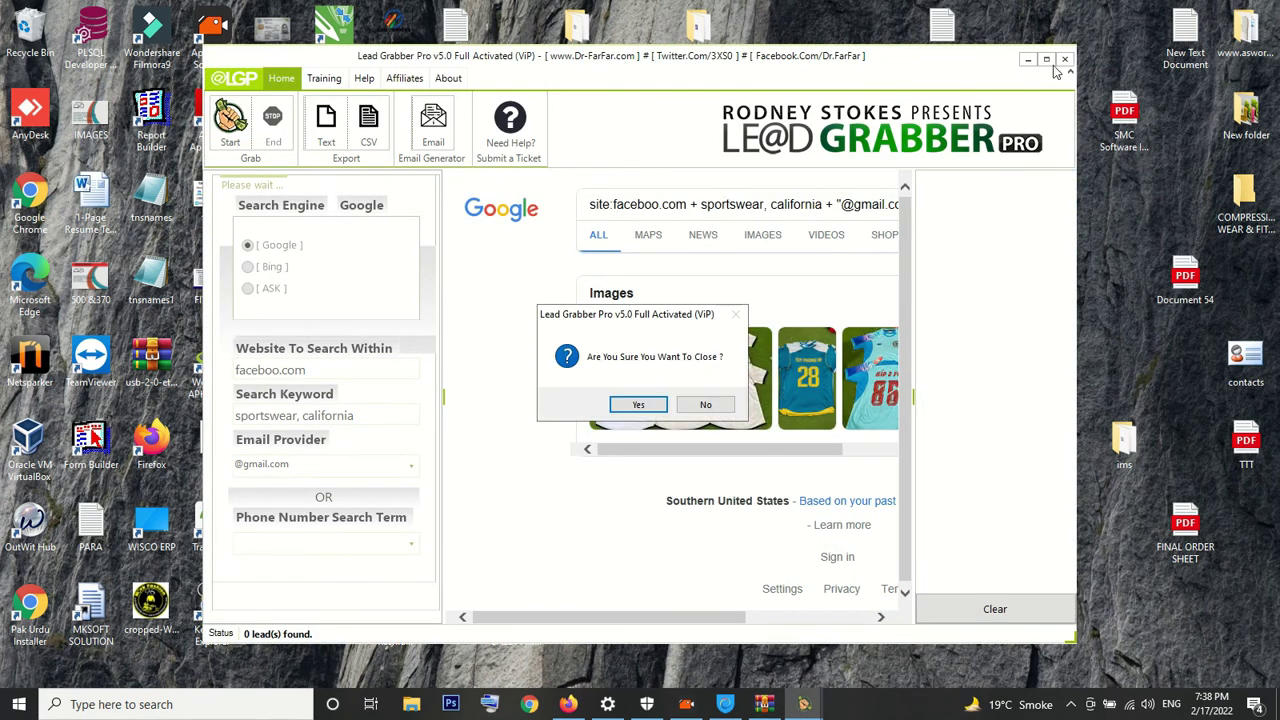
left_click(626, 405)
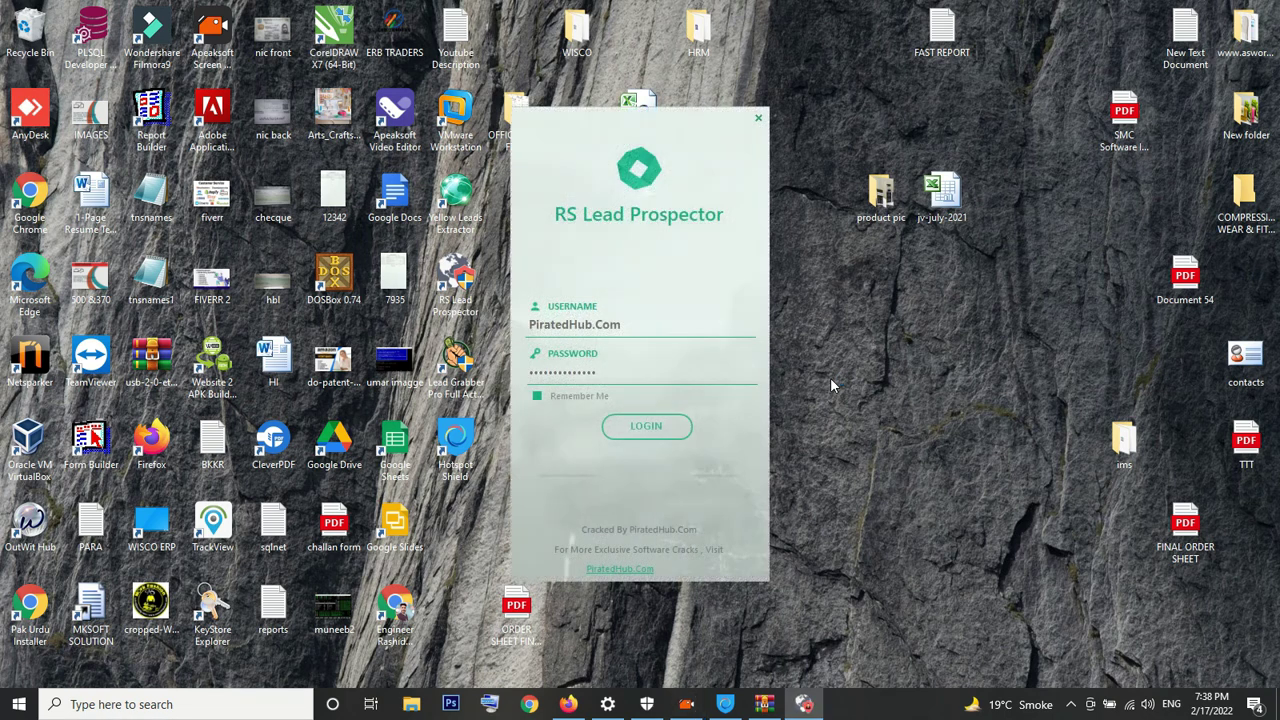
Log in to RS Lead Prospector with the prefilled username and password
left_click(659, 432)
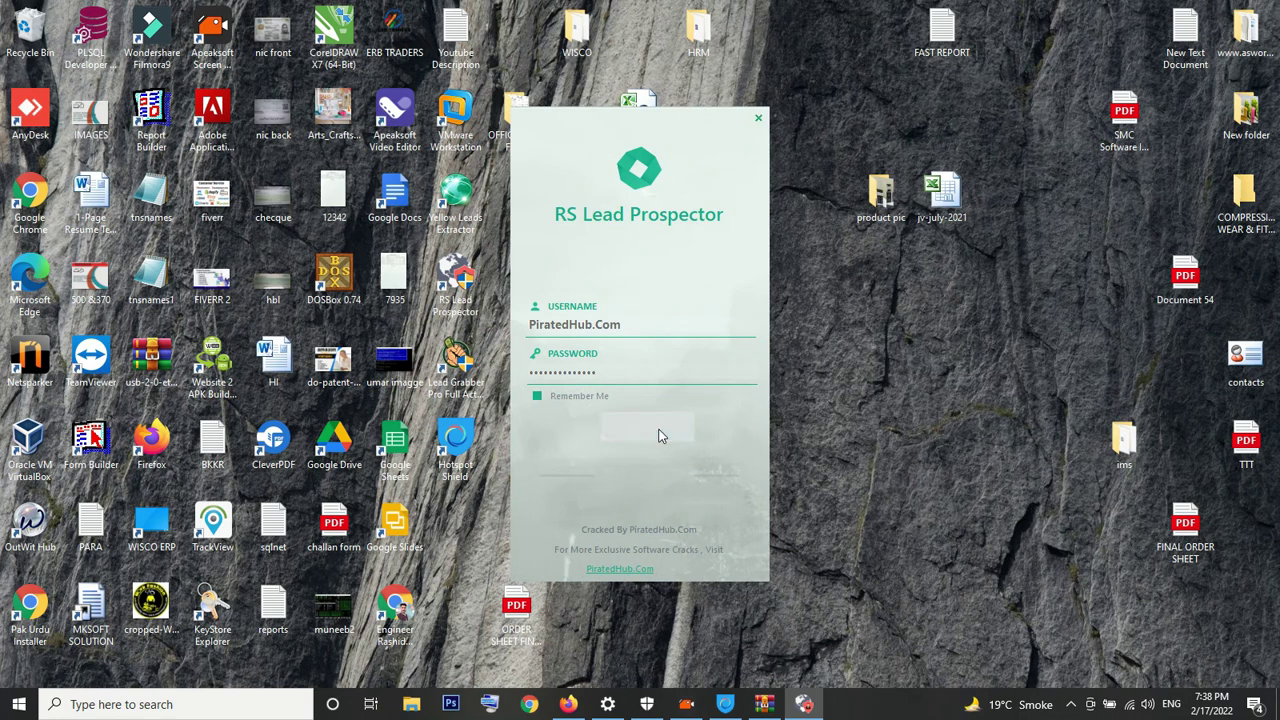